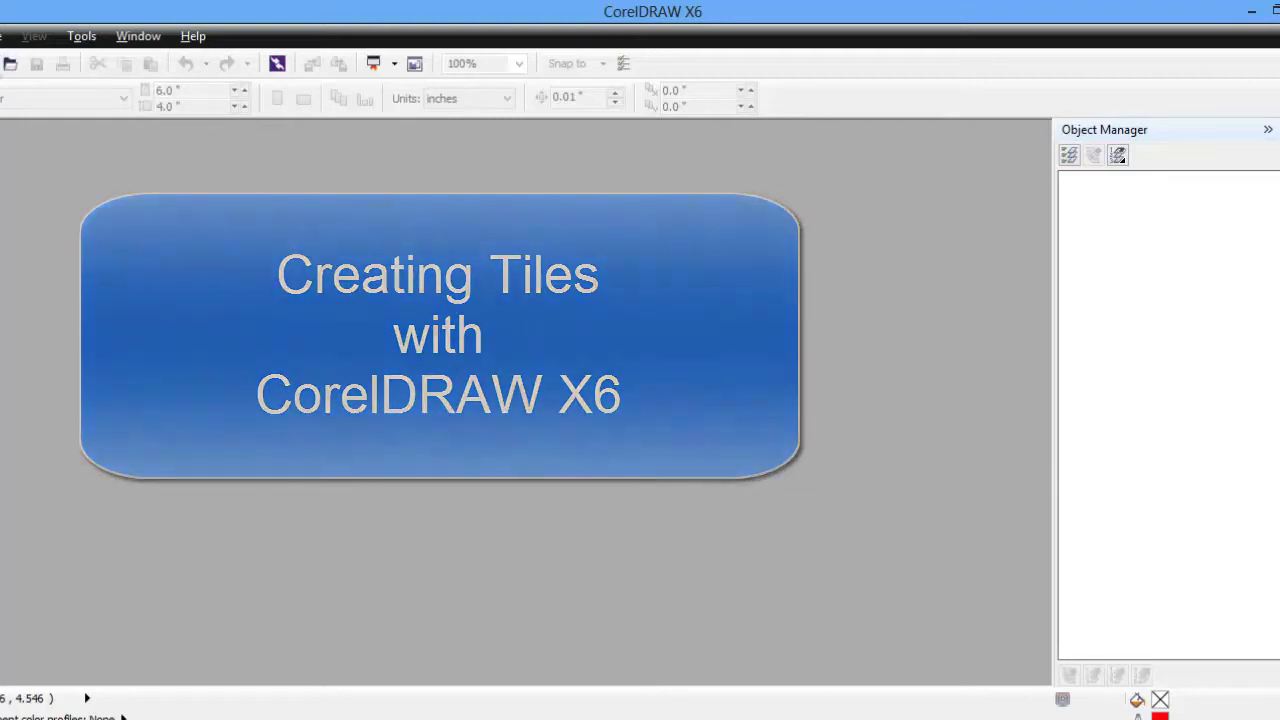
- Create a new document named '3x4 mural' with a 12 × 12 inch page
key("ctrl+n")
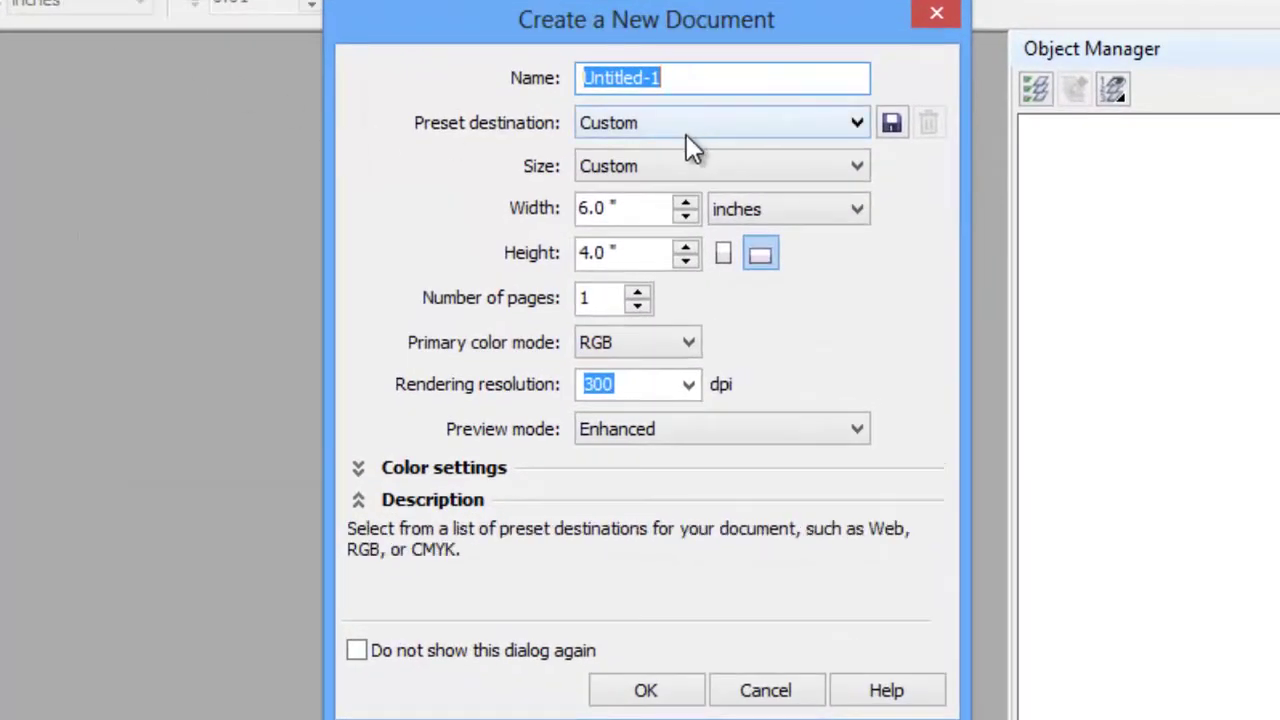
type("3")
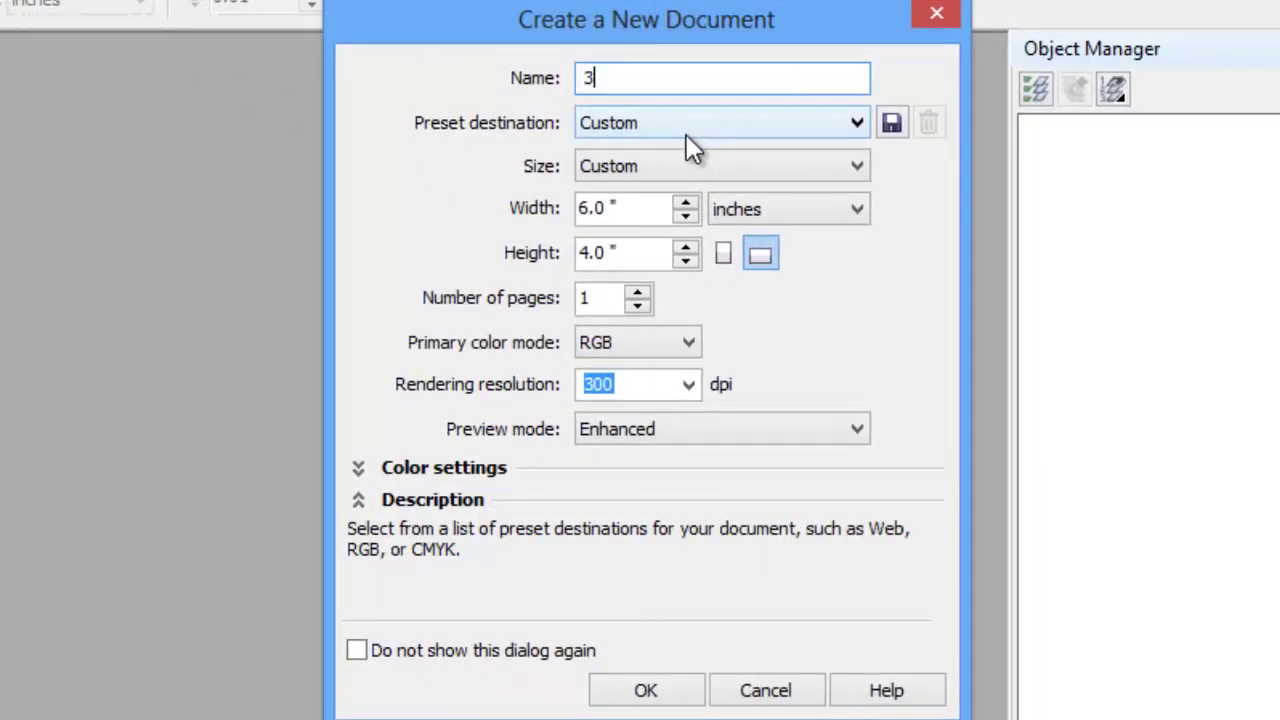
type("x4 mural")
key("BackSpace")
type("al")
left_click(638, 207)
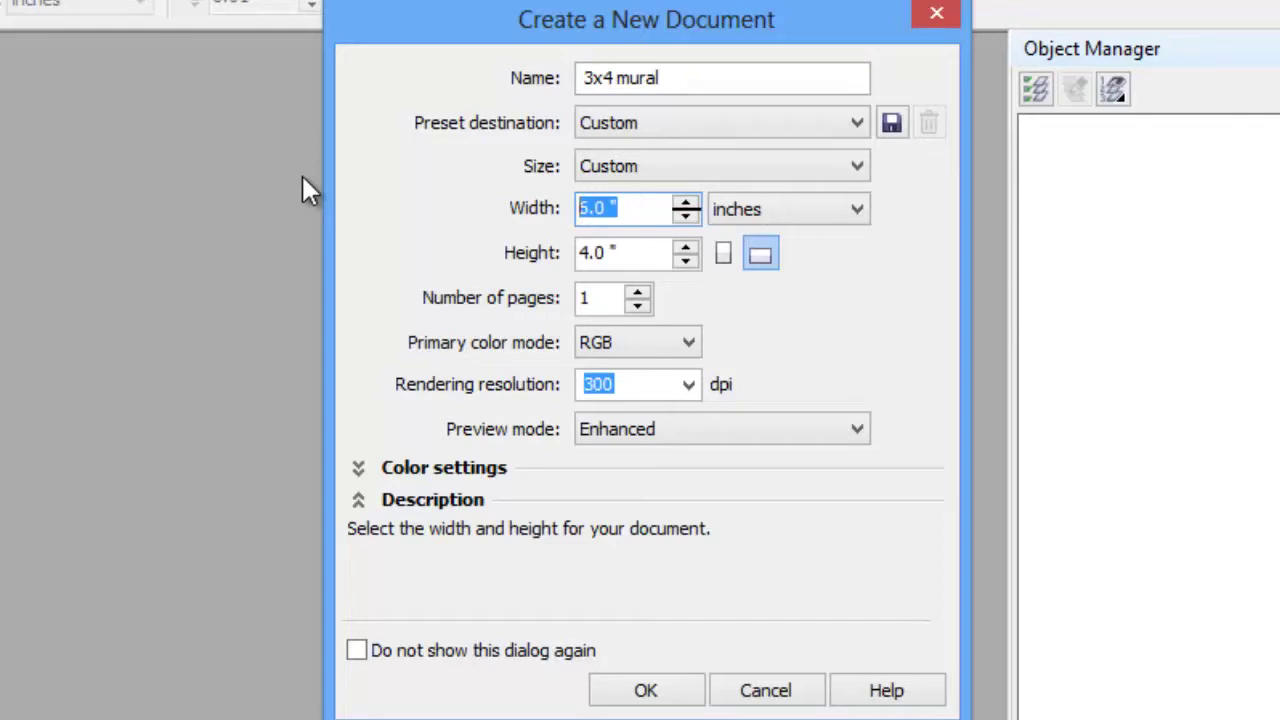
type("12")
key("Tab")
key("Tab")
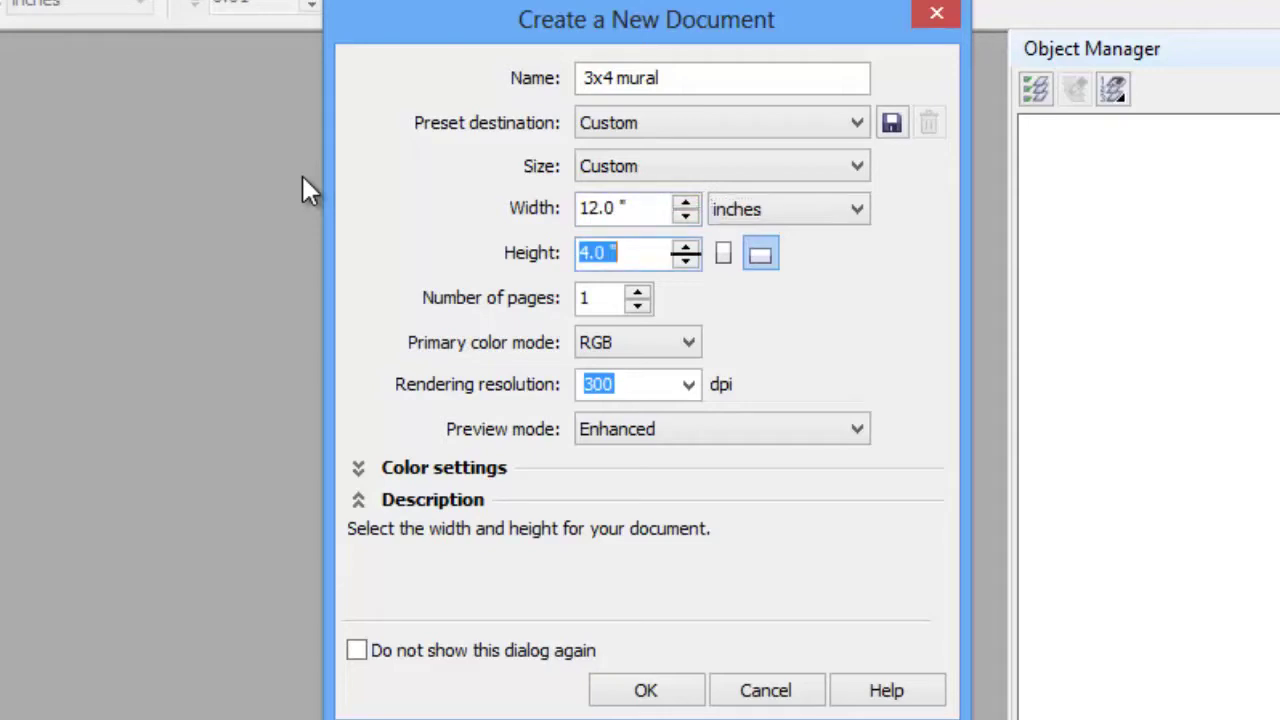
type("12")
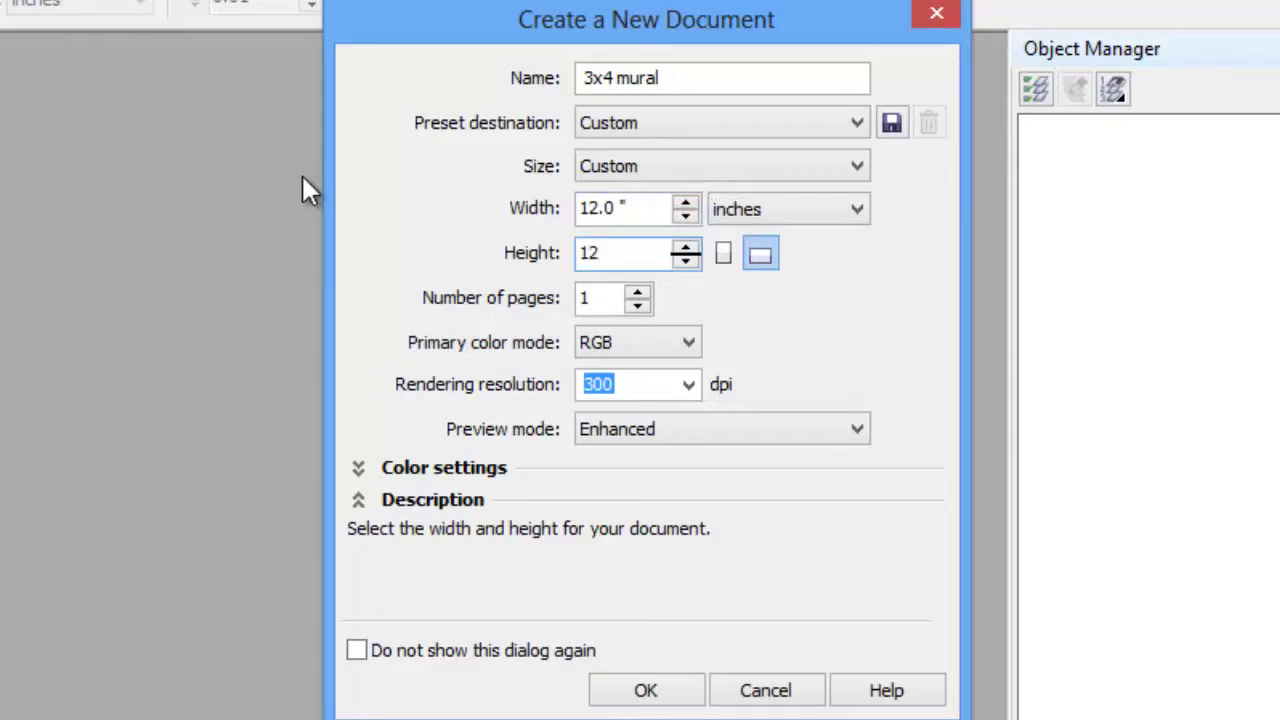
left_click(608, 690)
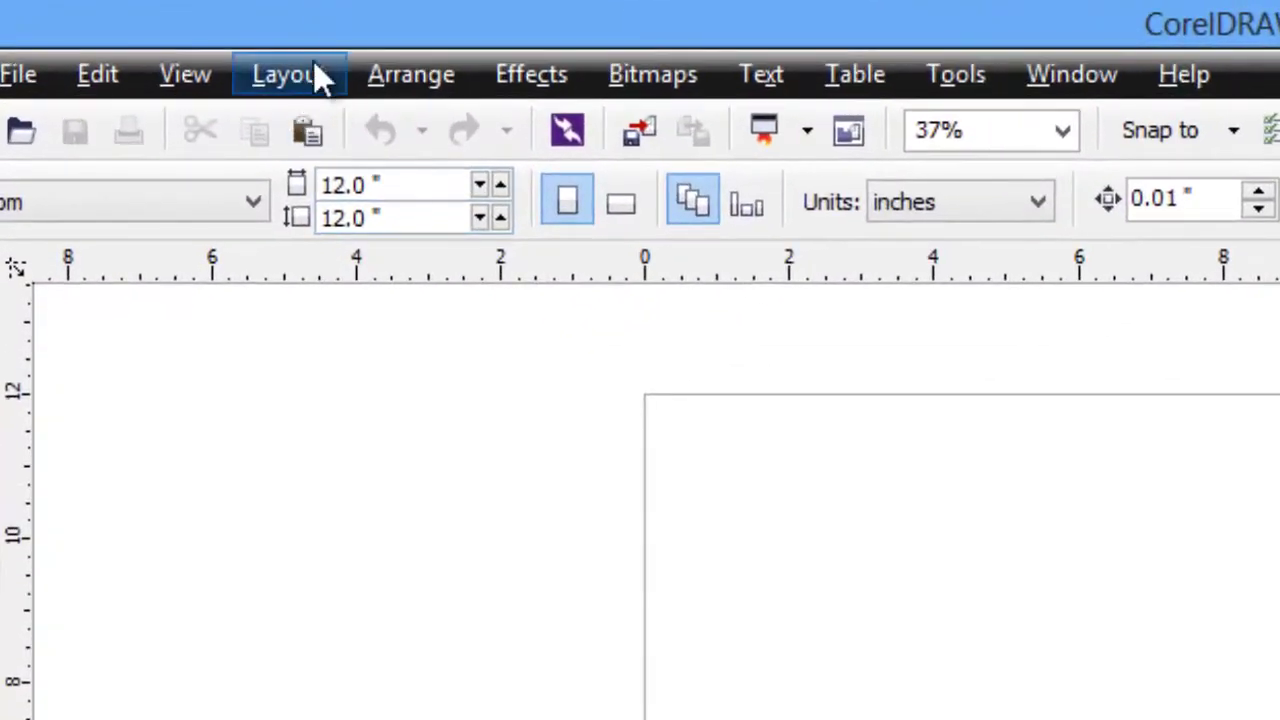
- Set a solid pale yellow page background with Print and Export Background turned off
left_click(309, 78)
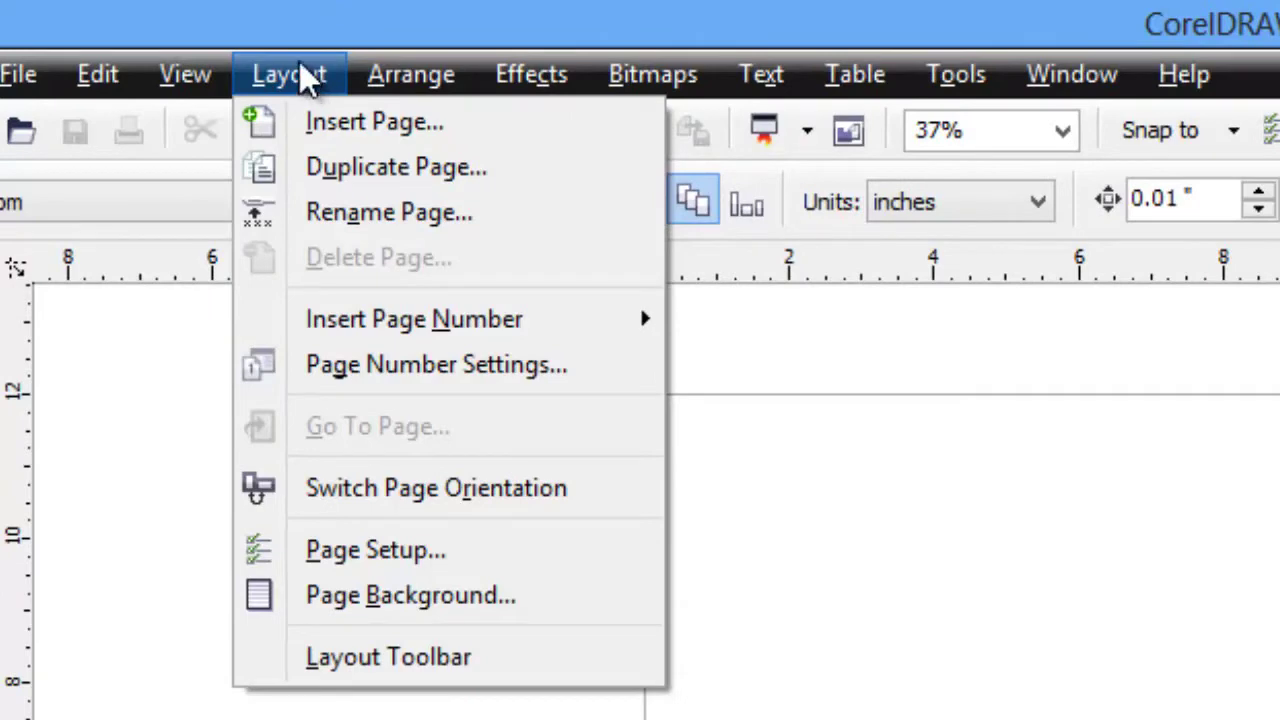
left_click(485, 605)
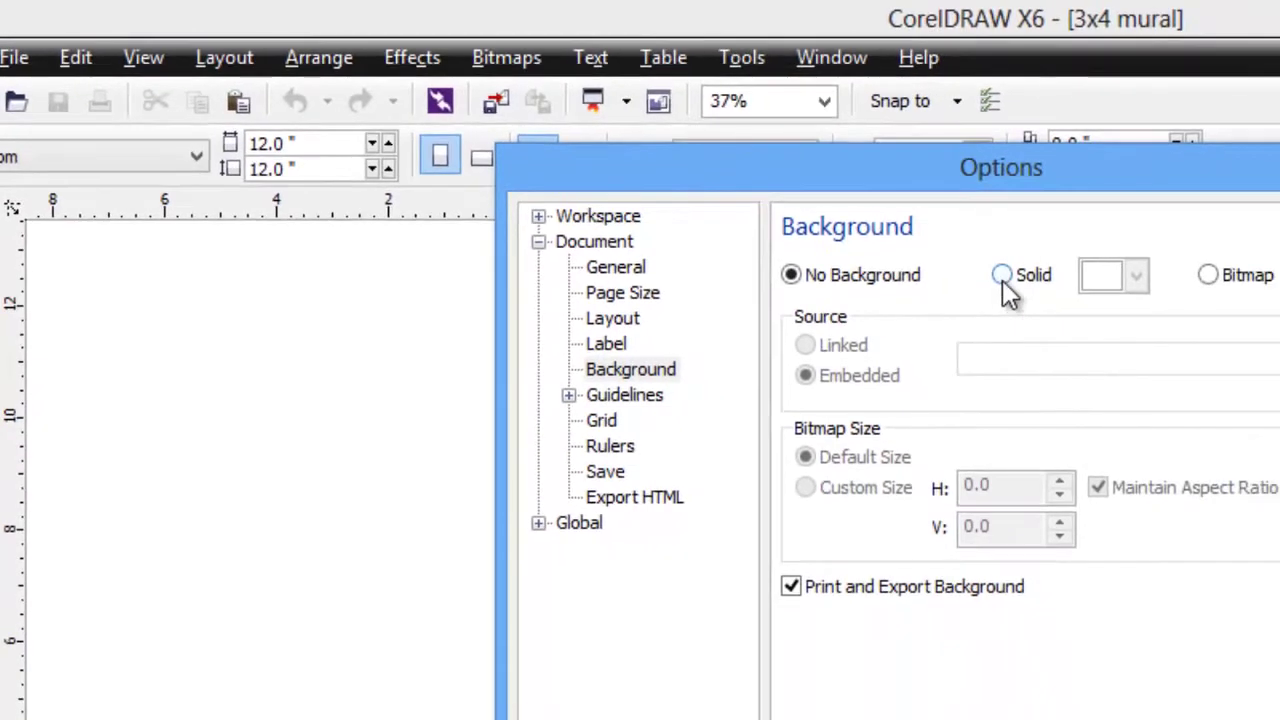
left_click(1002, 276)
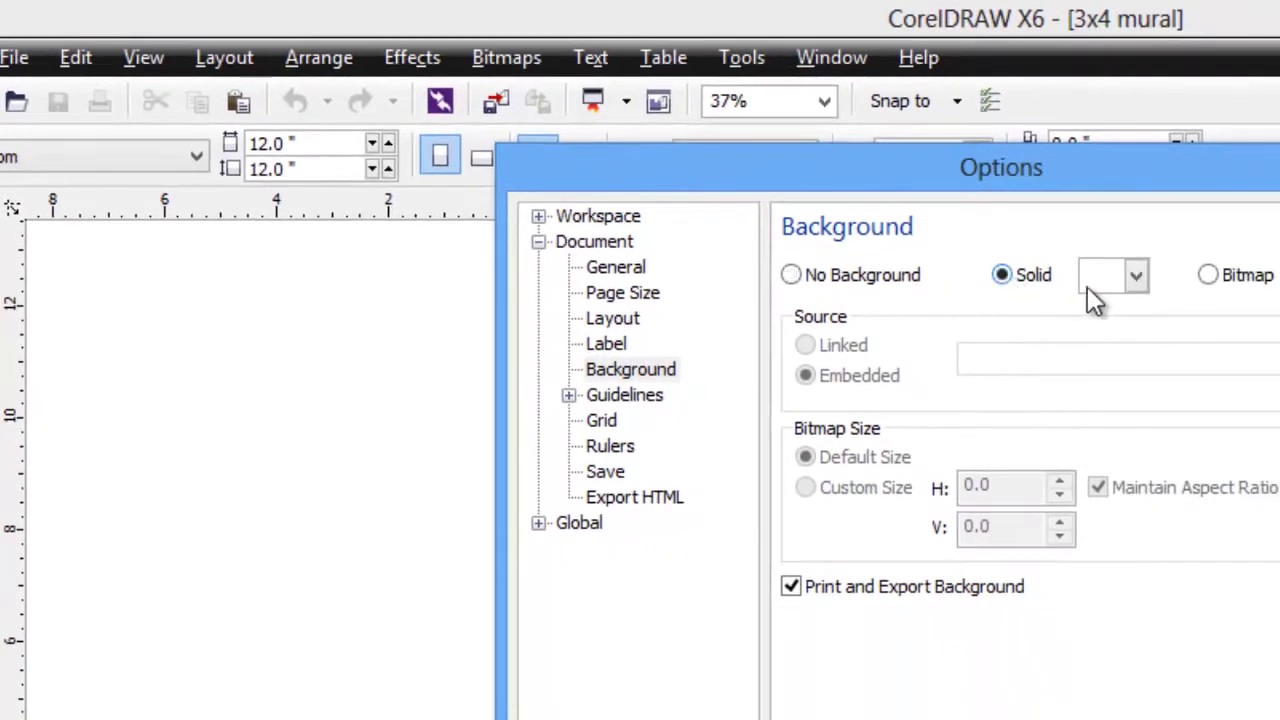
left_click(1136, 276)
left_click_drag(1247, 345, 1262, 462)
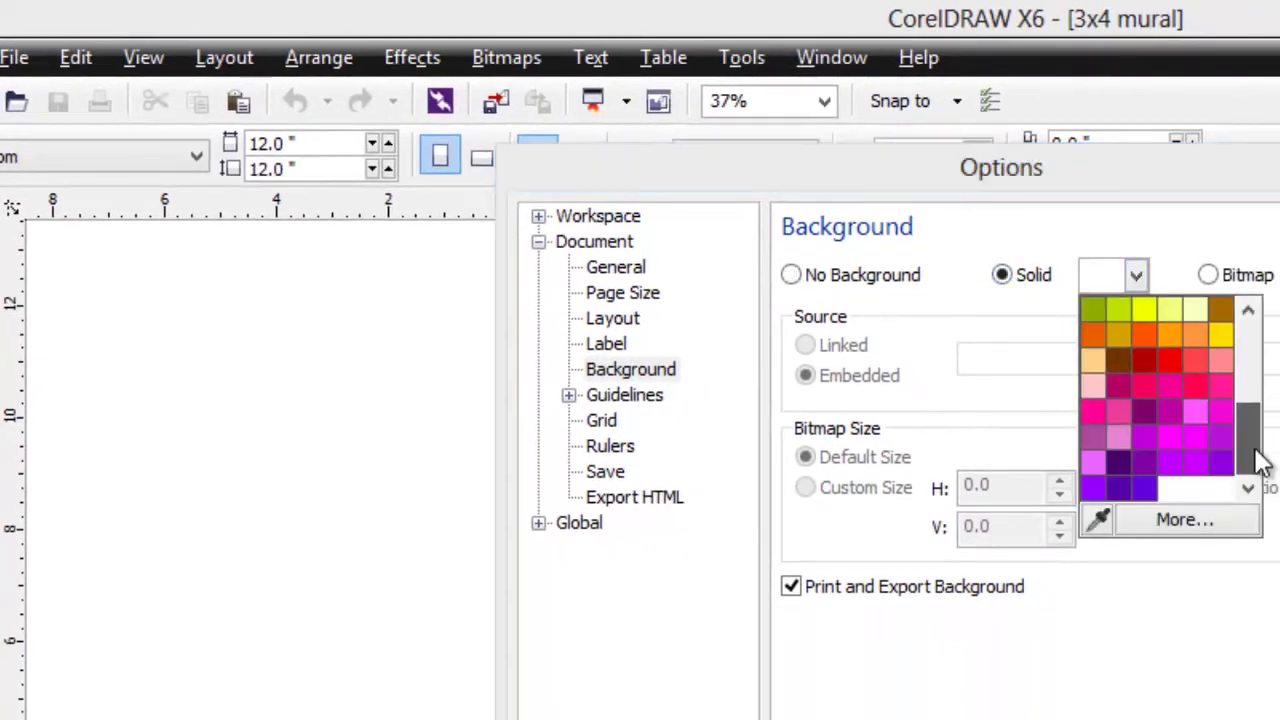
left_click(1199, 315)
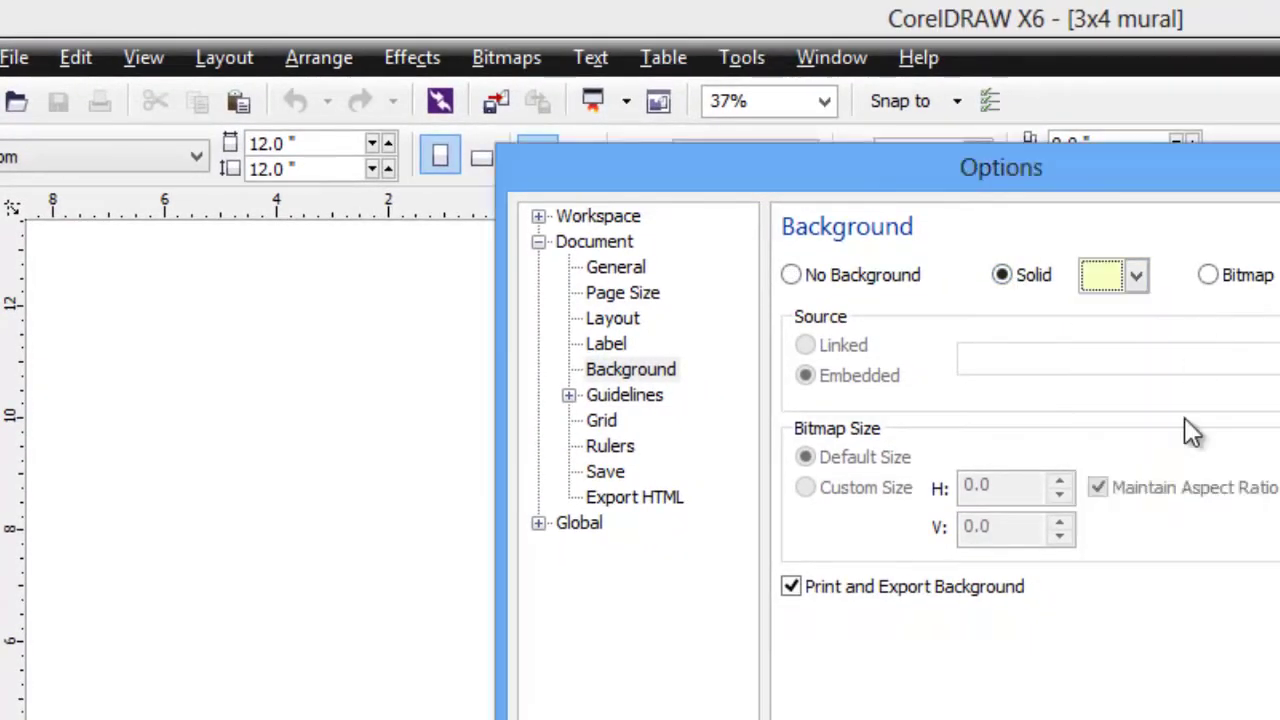
left_click(791, 587)
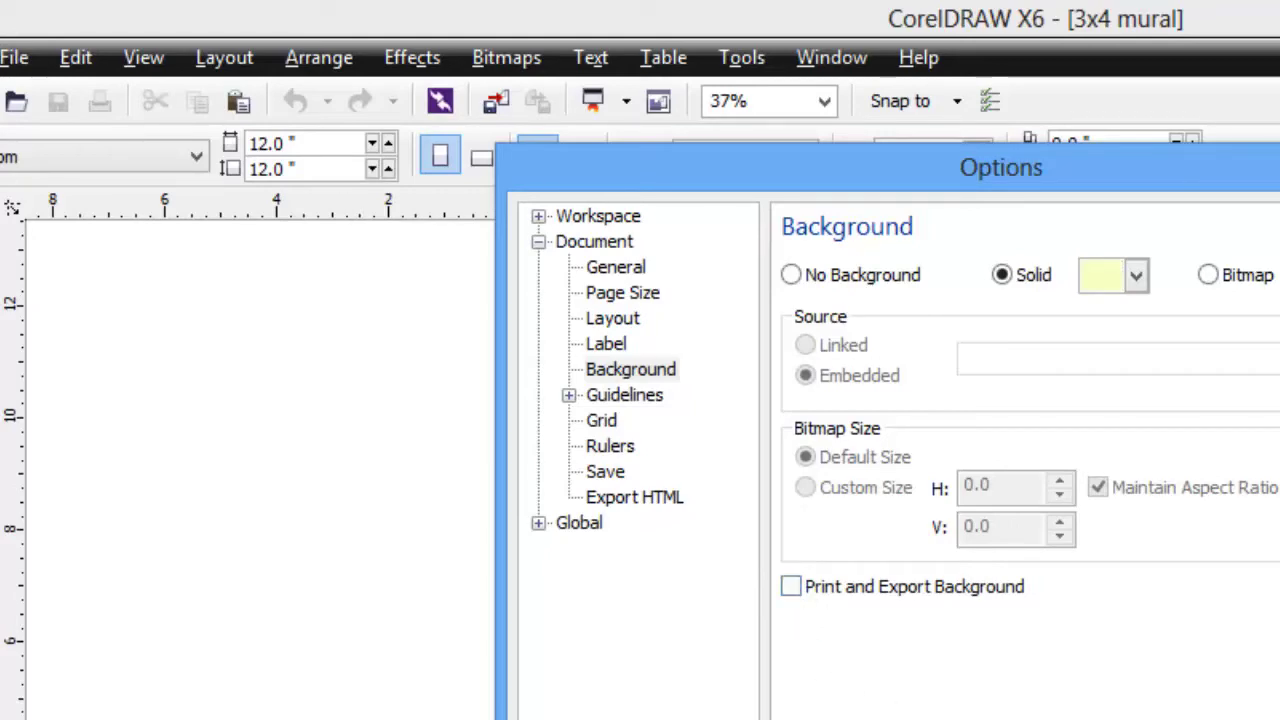
key("Return")
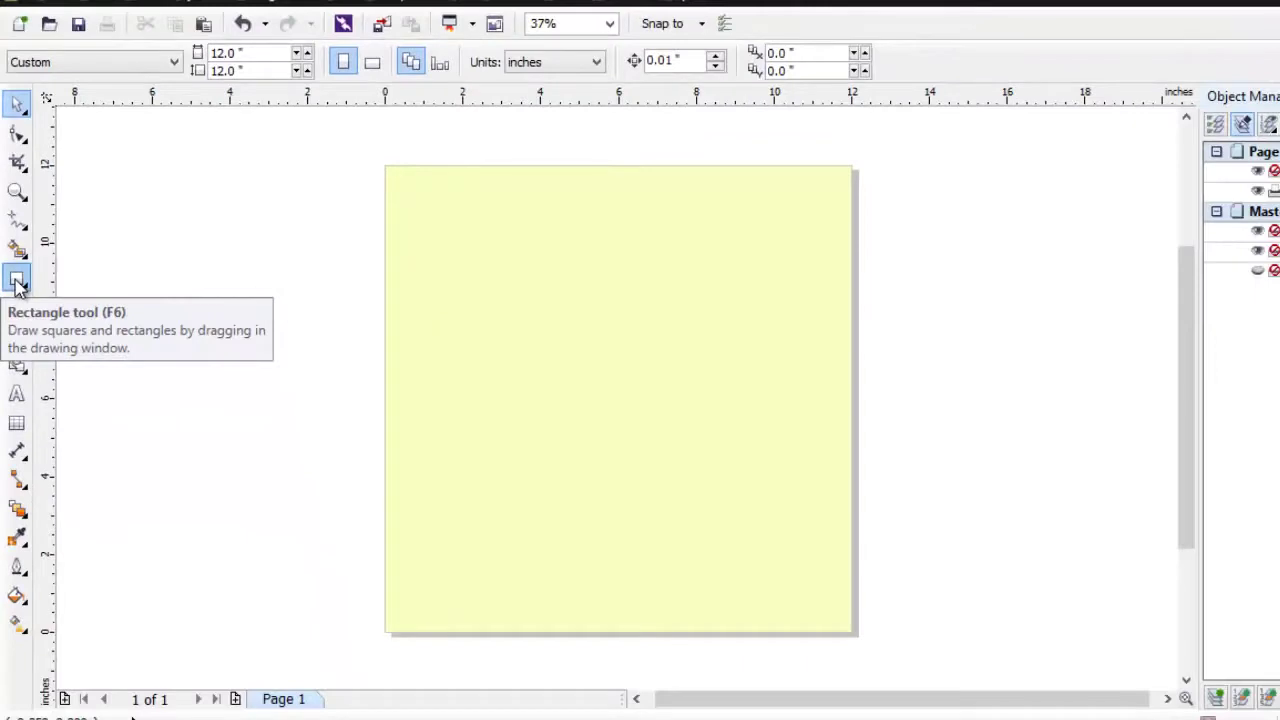
- Add a 12 × 12 inch rectangle covering the page, centred at 6, 6 inches
double_click(38, 418)
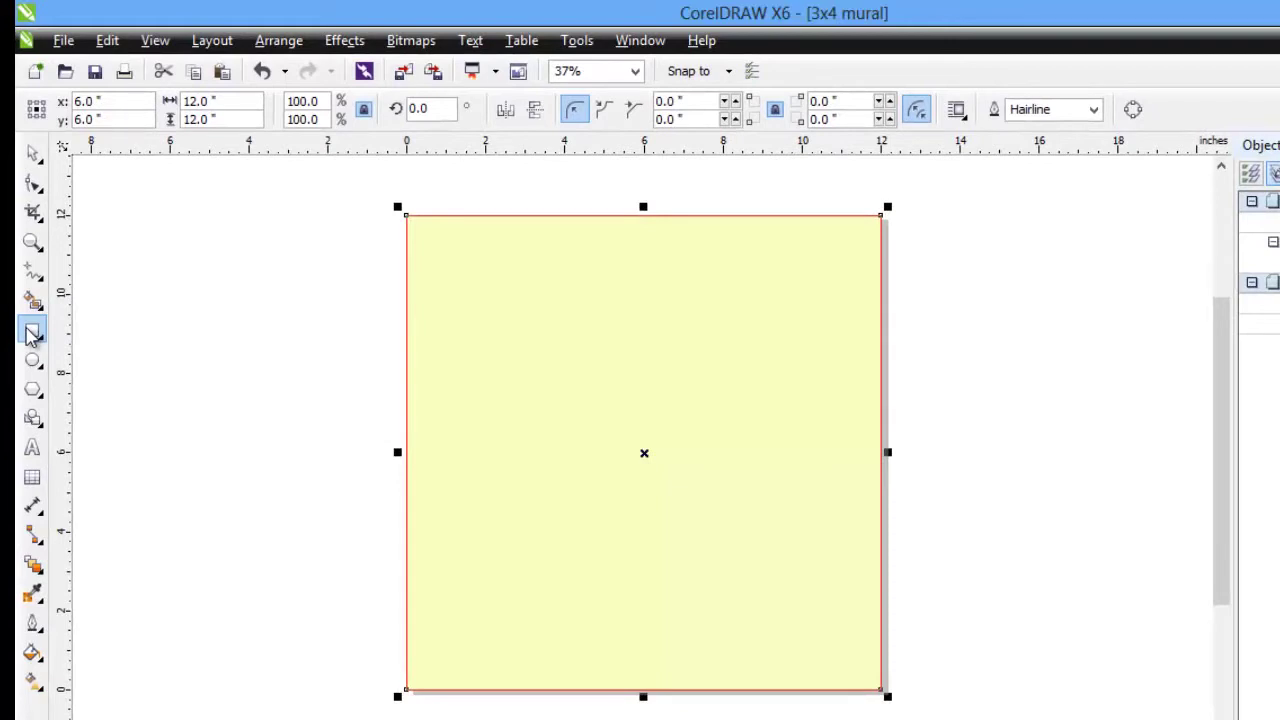
left_click(33, 333)
left_click(38, 163)
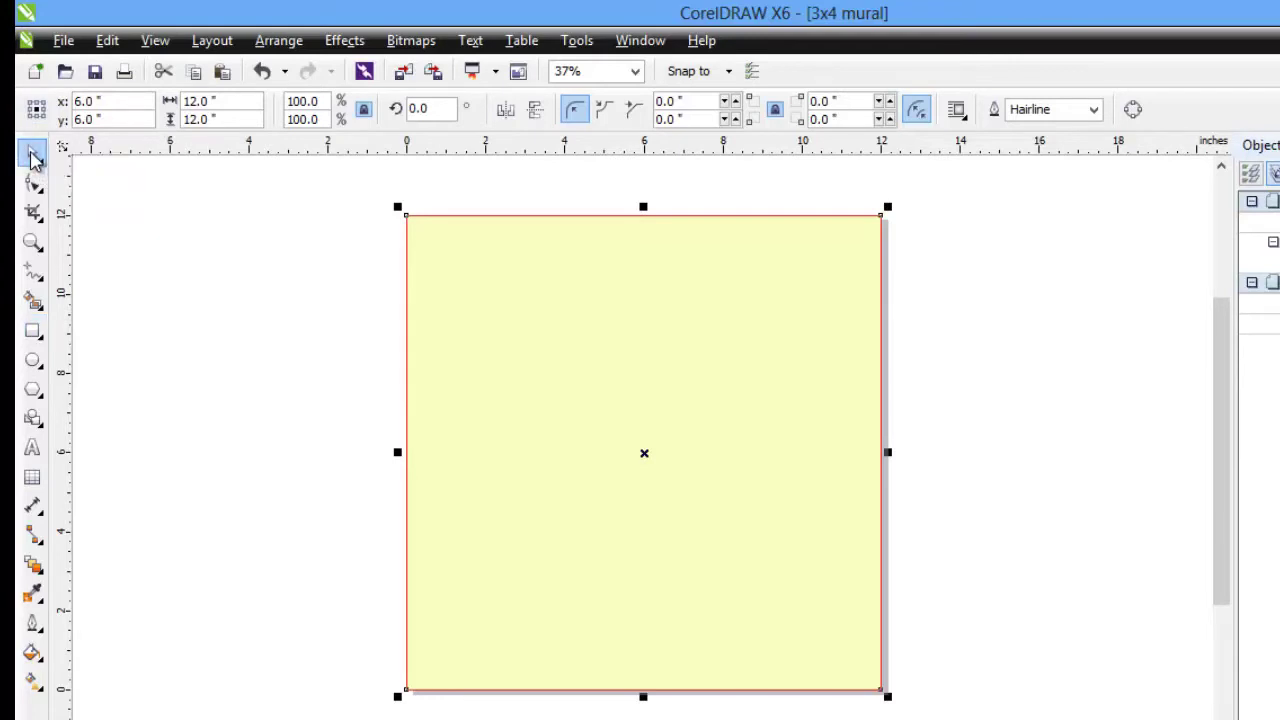
left_click(34, 156)
scroll(530, 263, "down", 2)
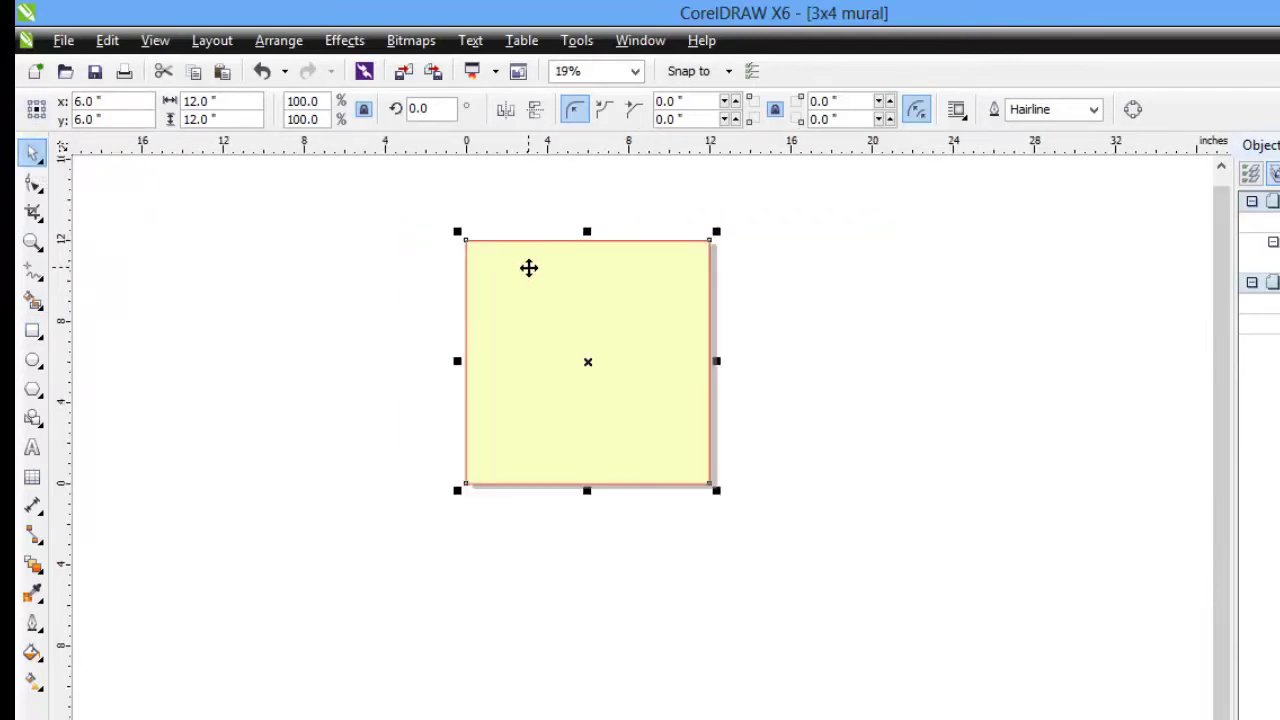
scroll(529, 267, "down", 1)
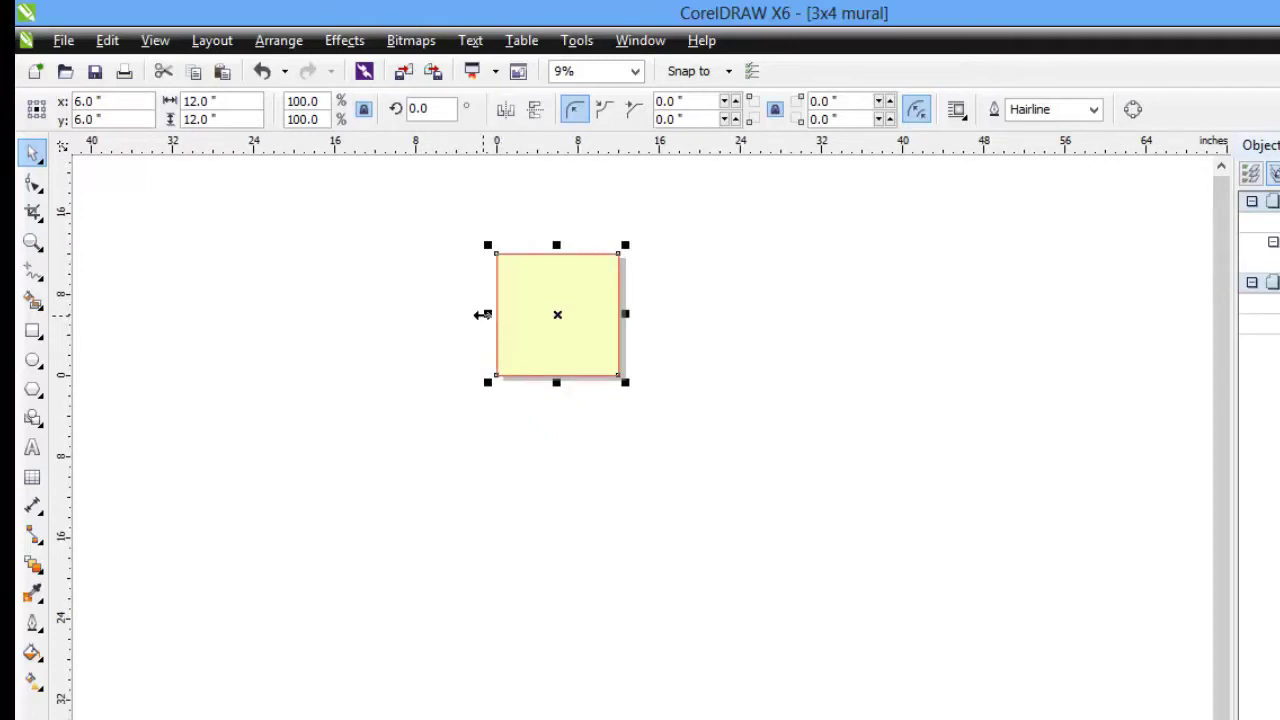
- Mirror-copy the square to the right twice, making a row of three 12-inch tiles
left_click_drag(484, 314, 721, 318)
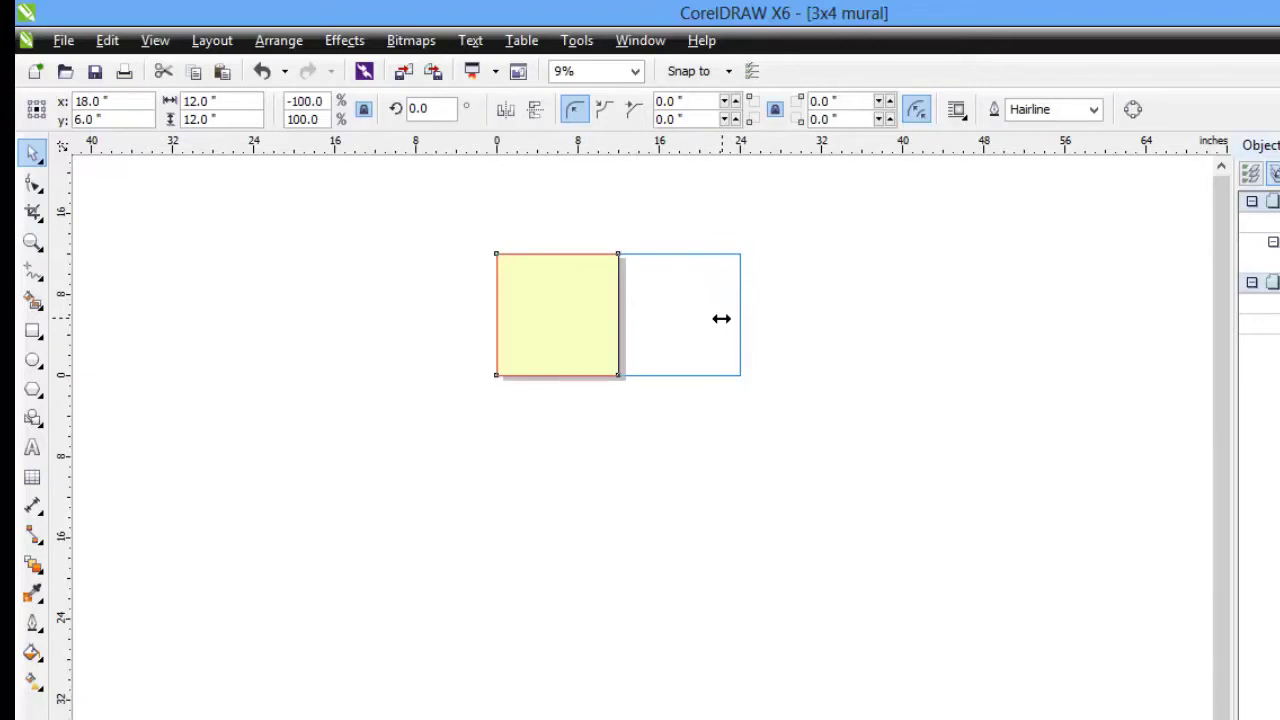
left_click_drag(721, 319, 721, 319)
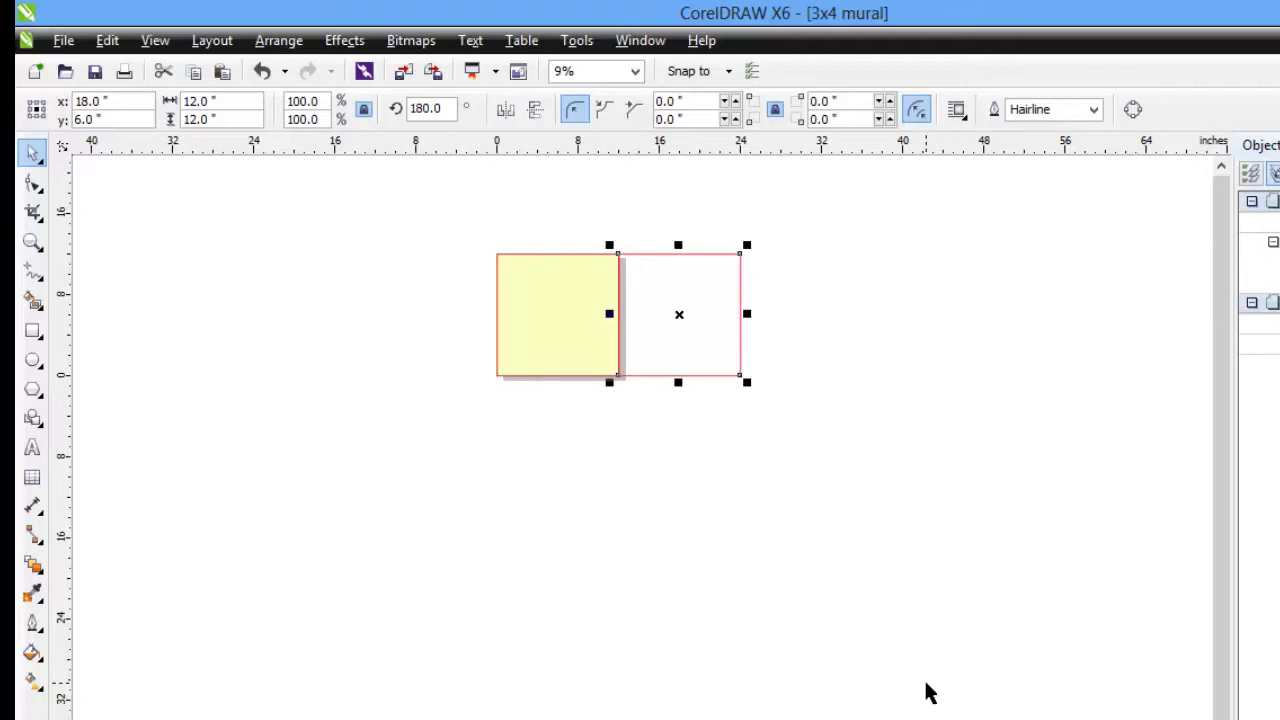
key("ctrl+r")
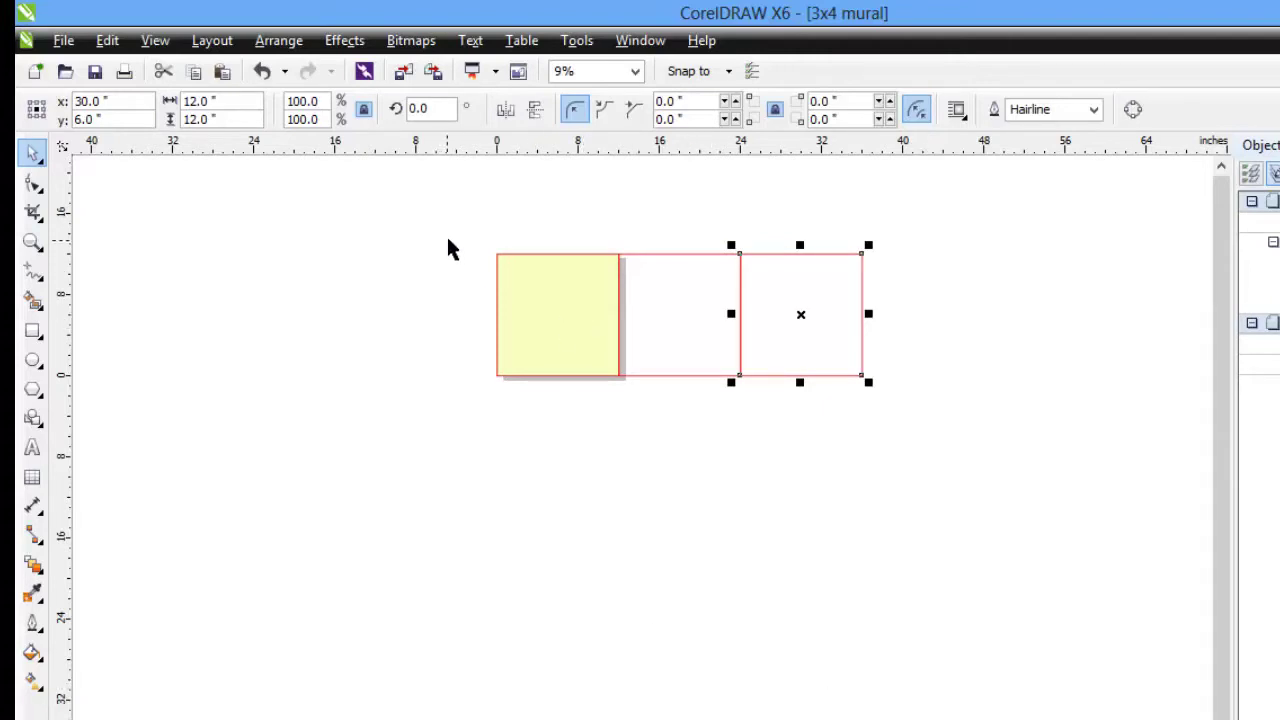
- Mirror the three-tile row downward and repeat twice for a 3 × 4 grid, then select all twelve
left_click_drag(448, 240, 907, 408)
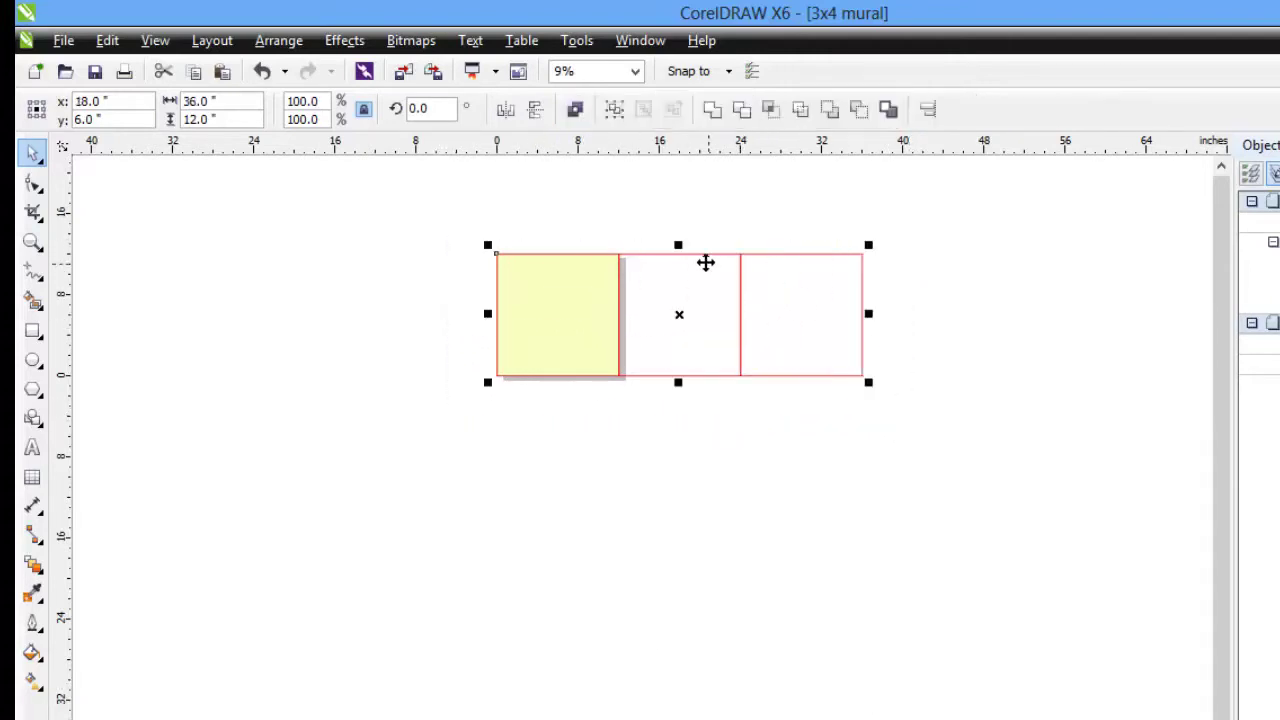
left_click_drag(679, 244, 677, 459)
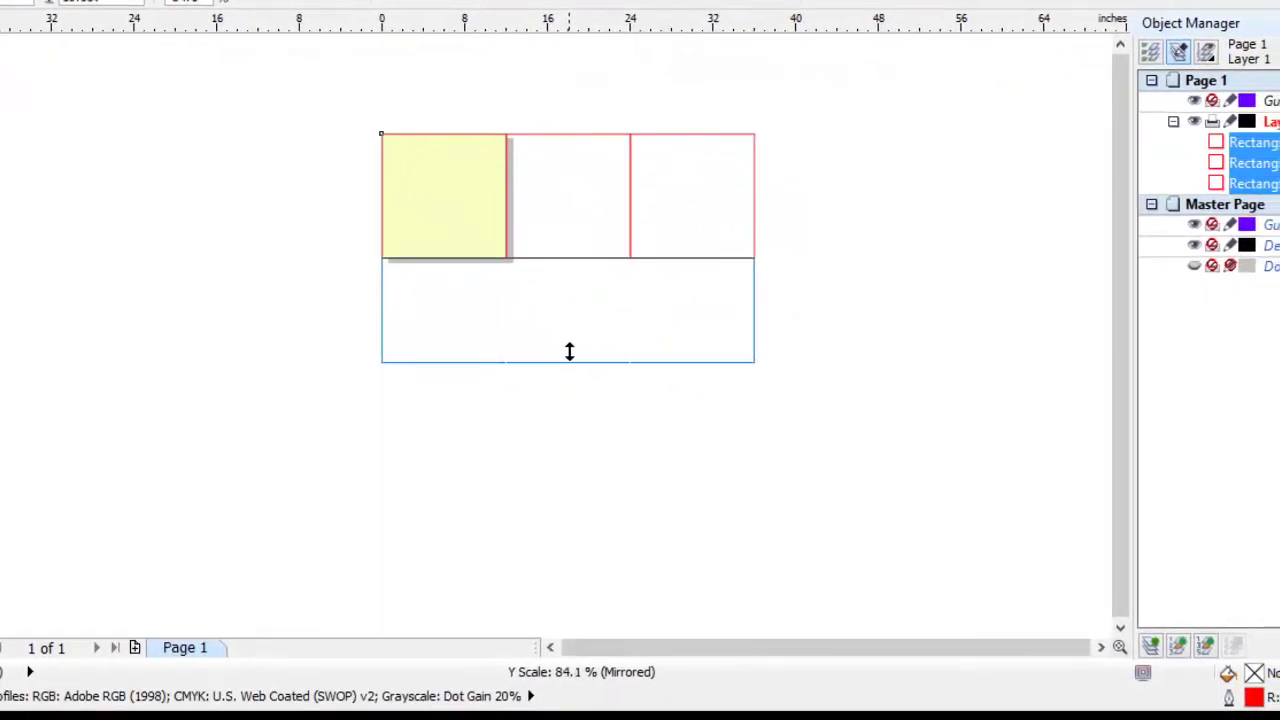
left_click_drag(569, 351, 571, 331)
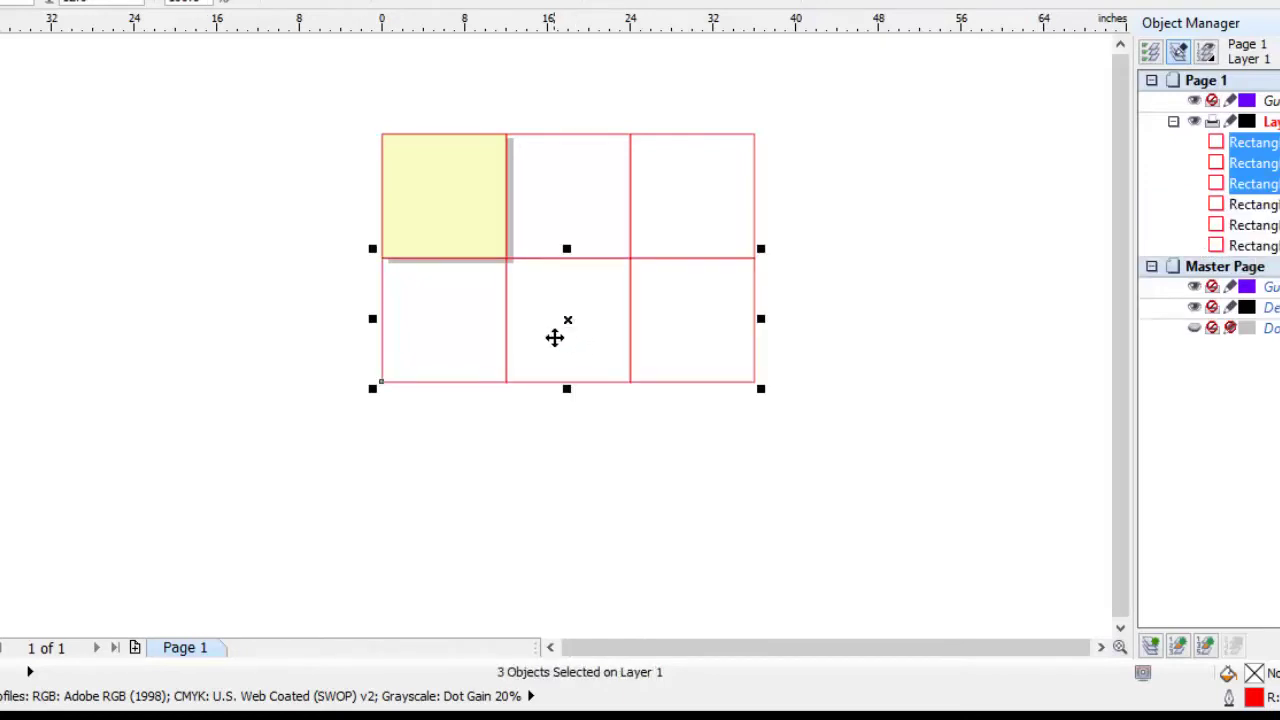
key("ctrl+r")
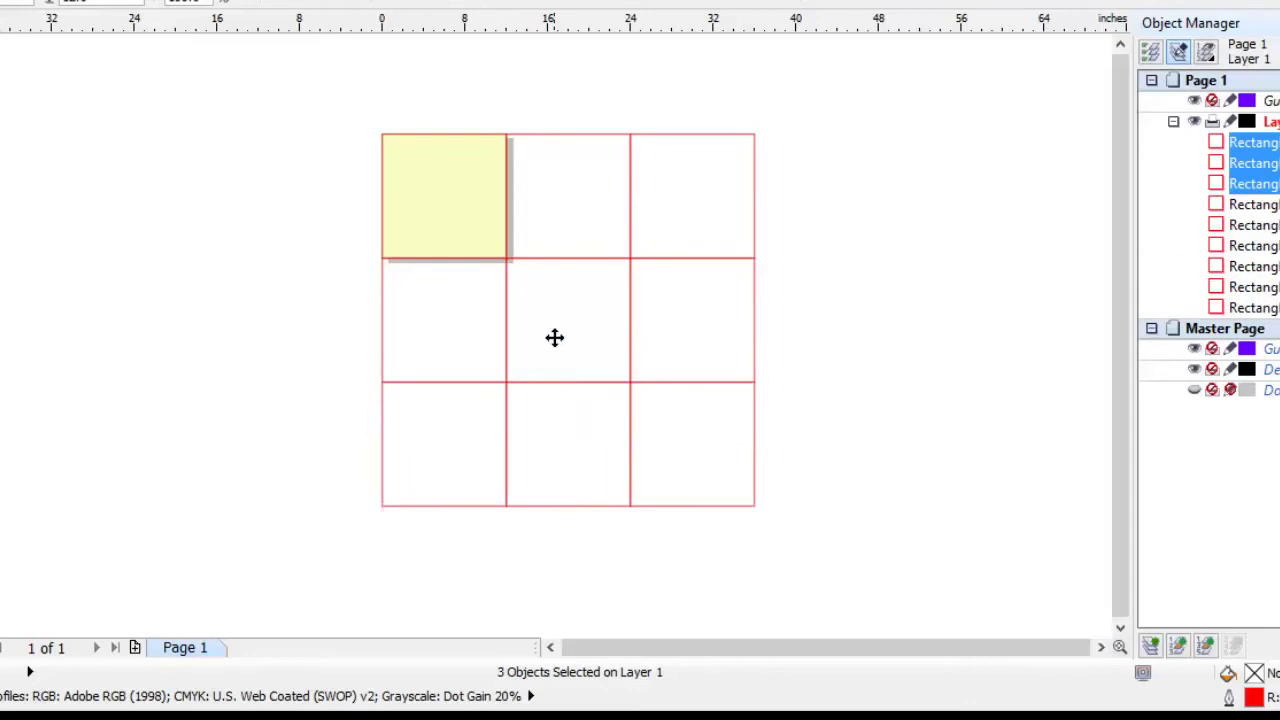
key("ctrl+r")
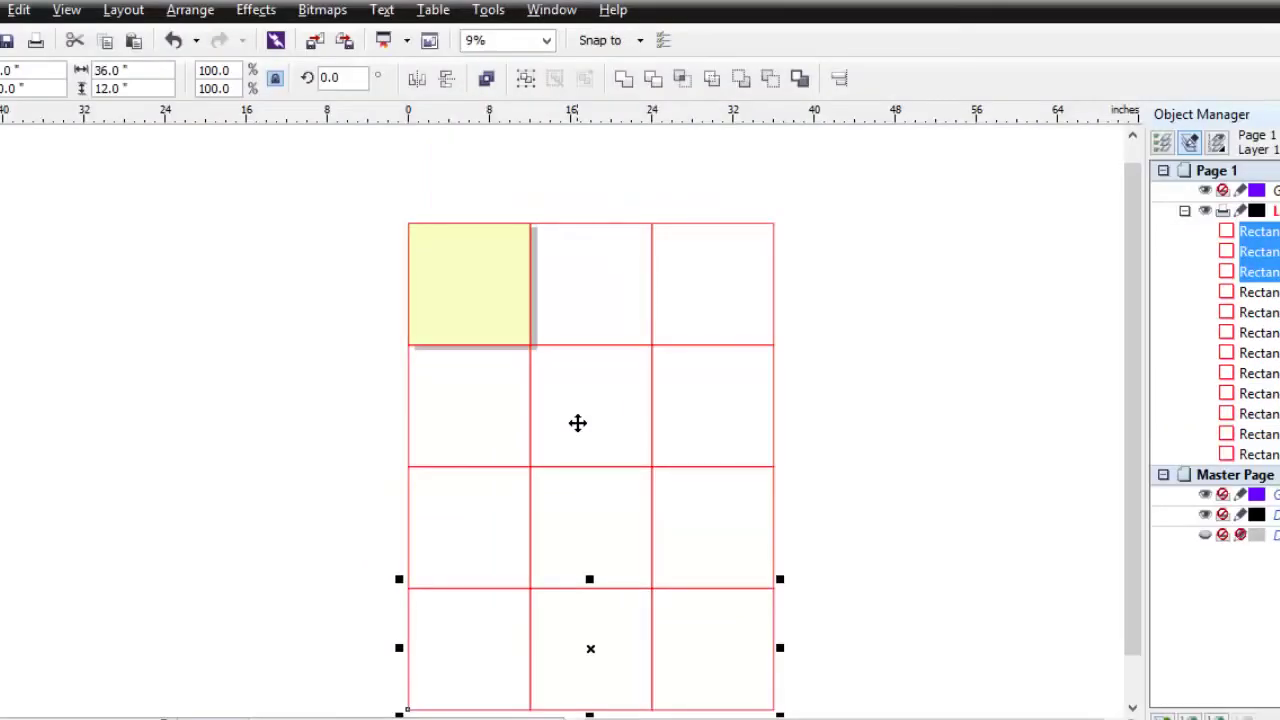
left_click_drag(334, 152, 840, 694)
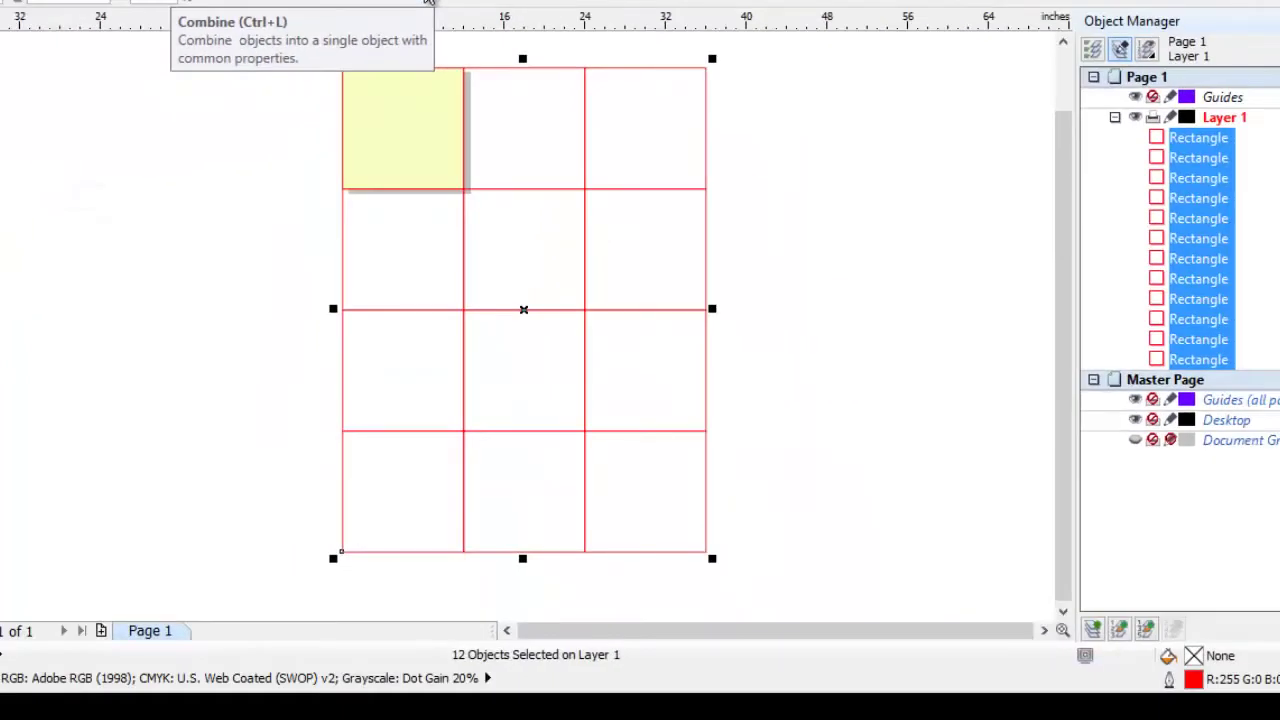
- Combine the twelve grid rectangles into one curve
left_click(428, 2)
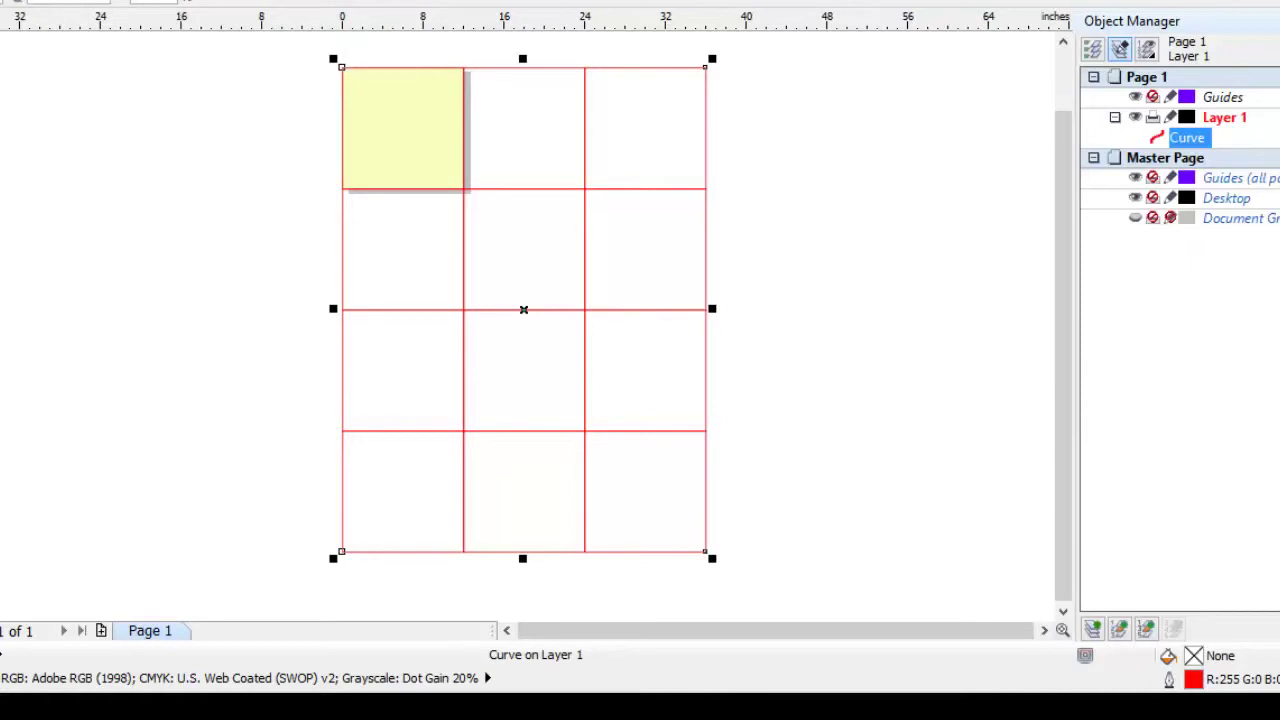
- Import Unicorn.cdr sized to span the grid, then move it right of the grid
key("ctrl+i")
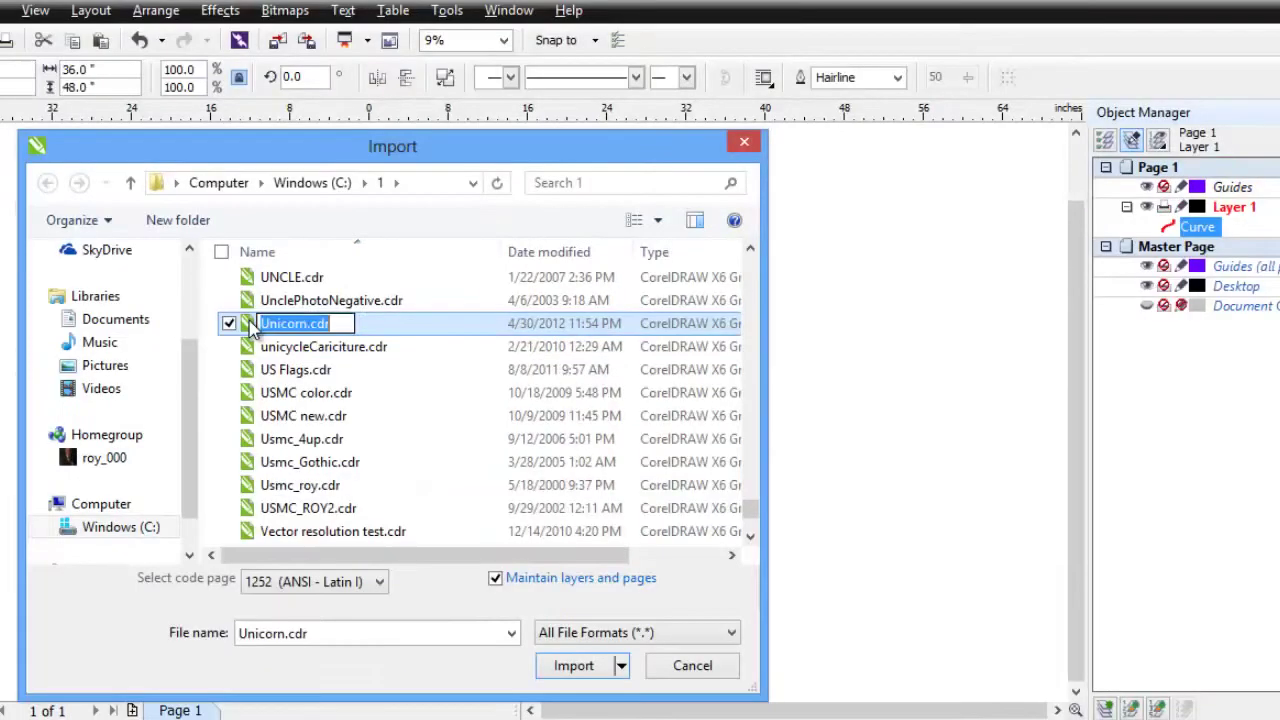
double_click(265, 318)
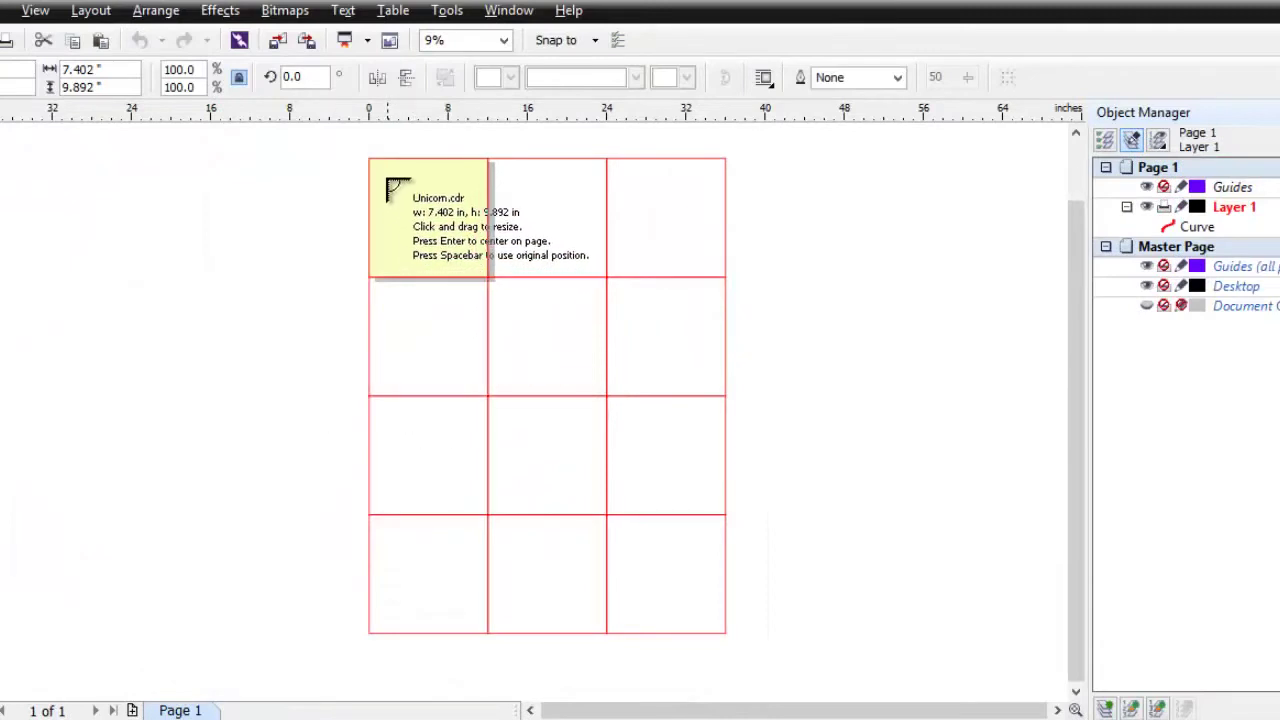
left_click_drag(385, 172, 714, 594)
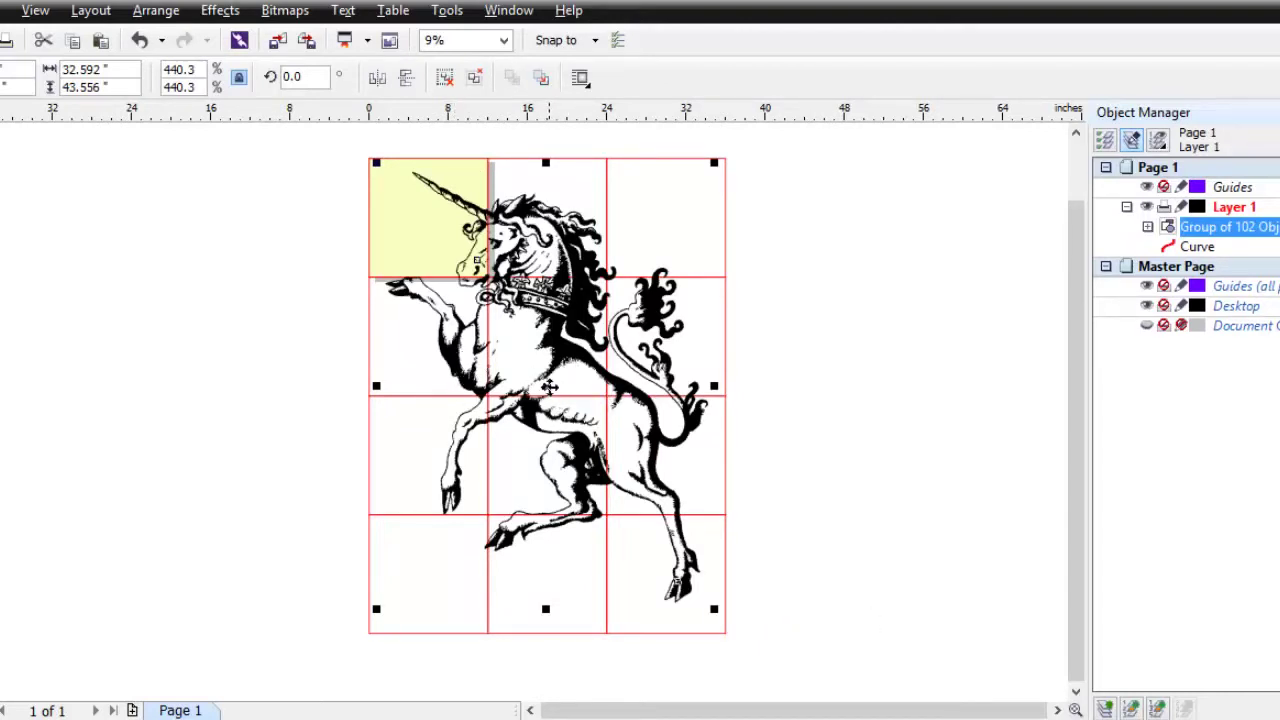
left_click_drag(553, 393, 936, 390)
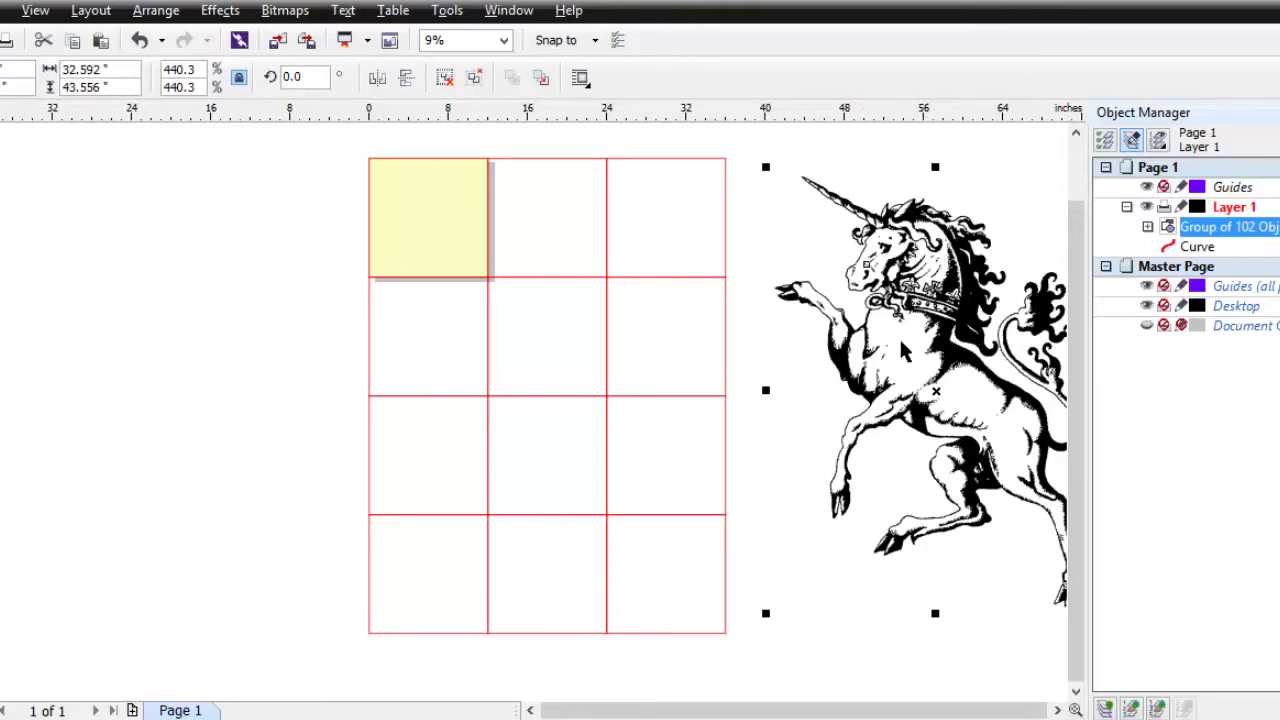
- Select the combined grid curve
left_click(558, 277)
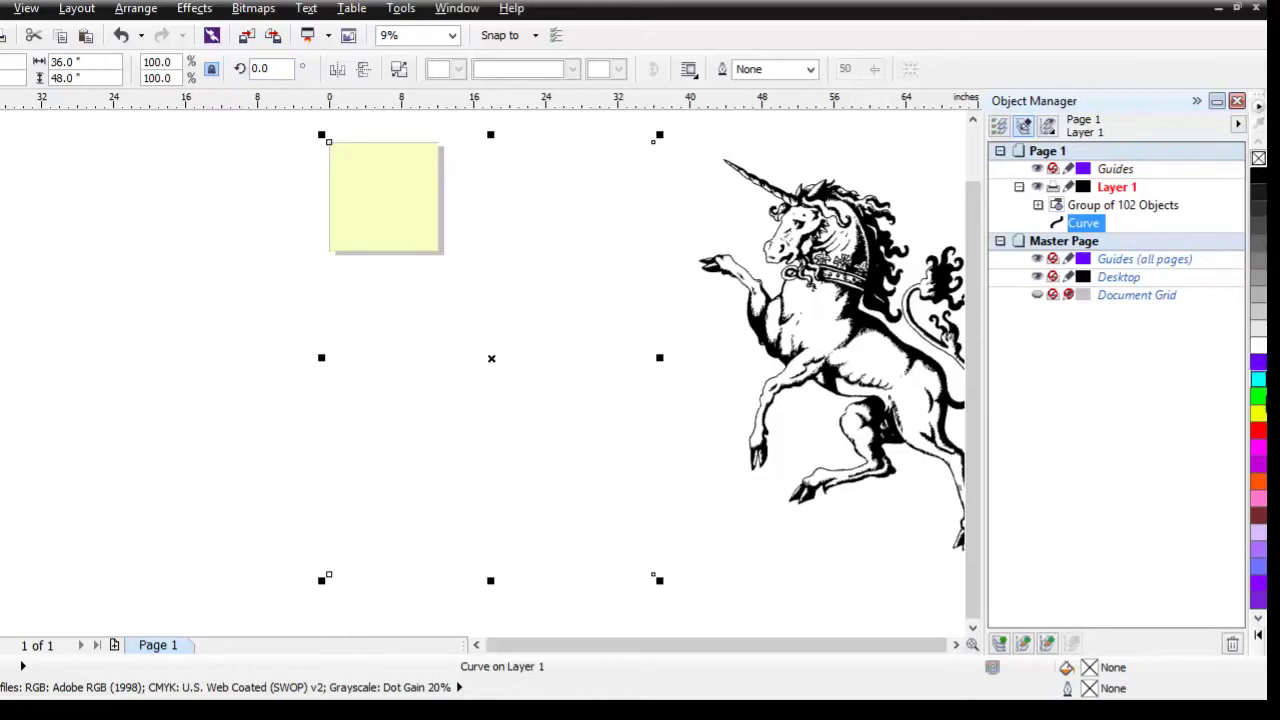
- Give the grid curve a red outline from the palette, then reselect the grid
right_click(1259, 431)
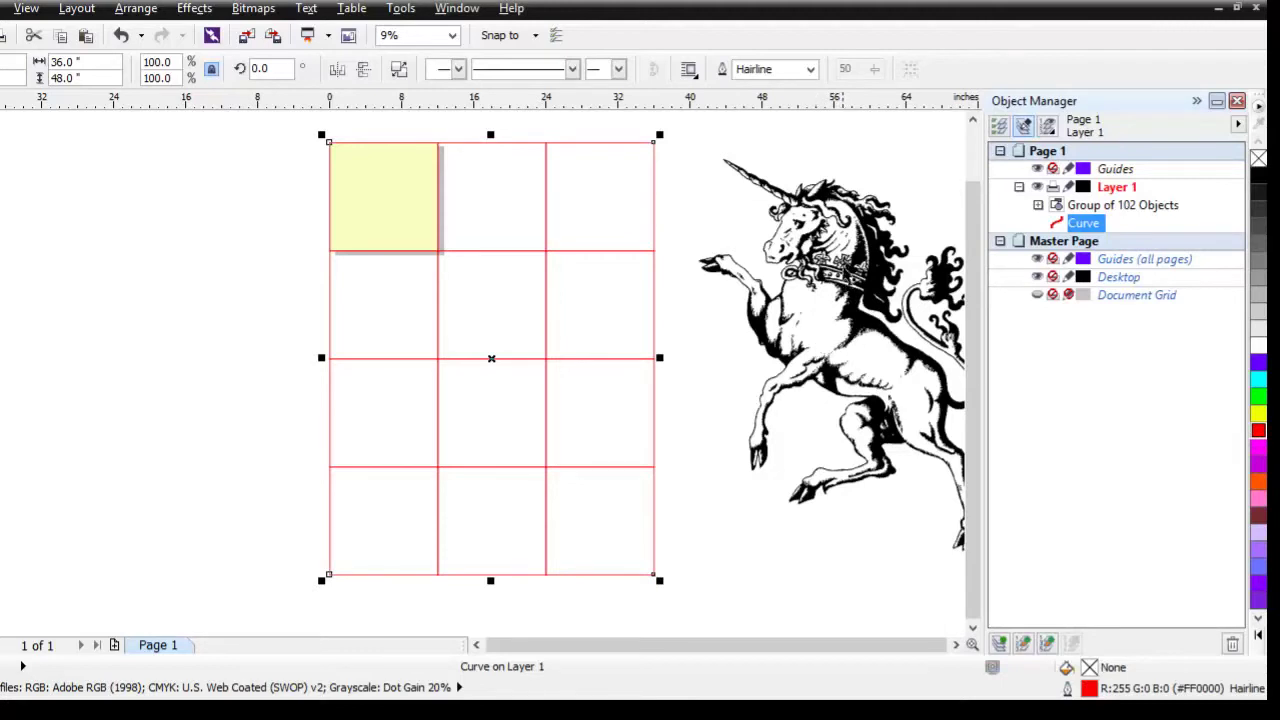
left_click(838, 268)
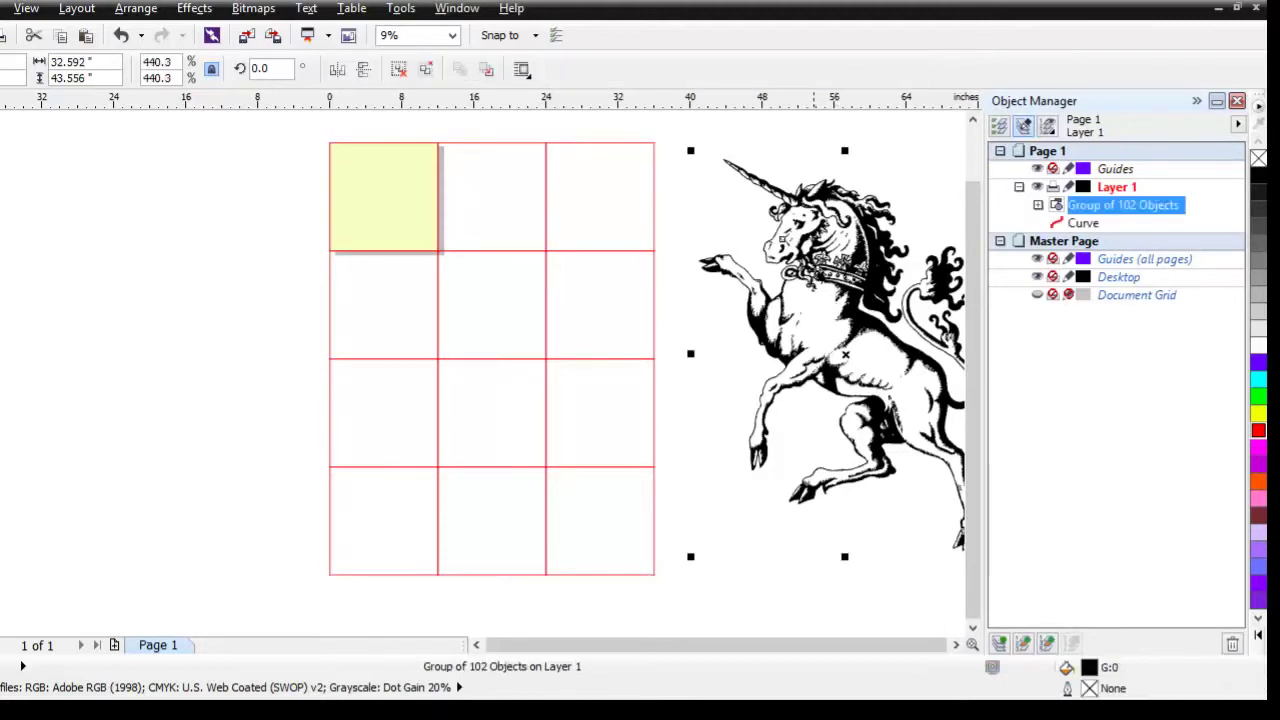
left_click(50, 263)
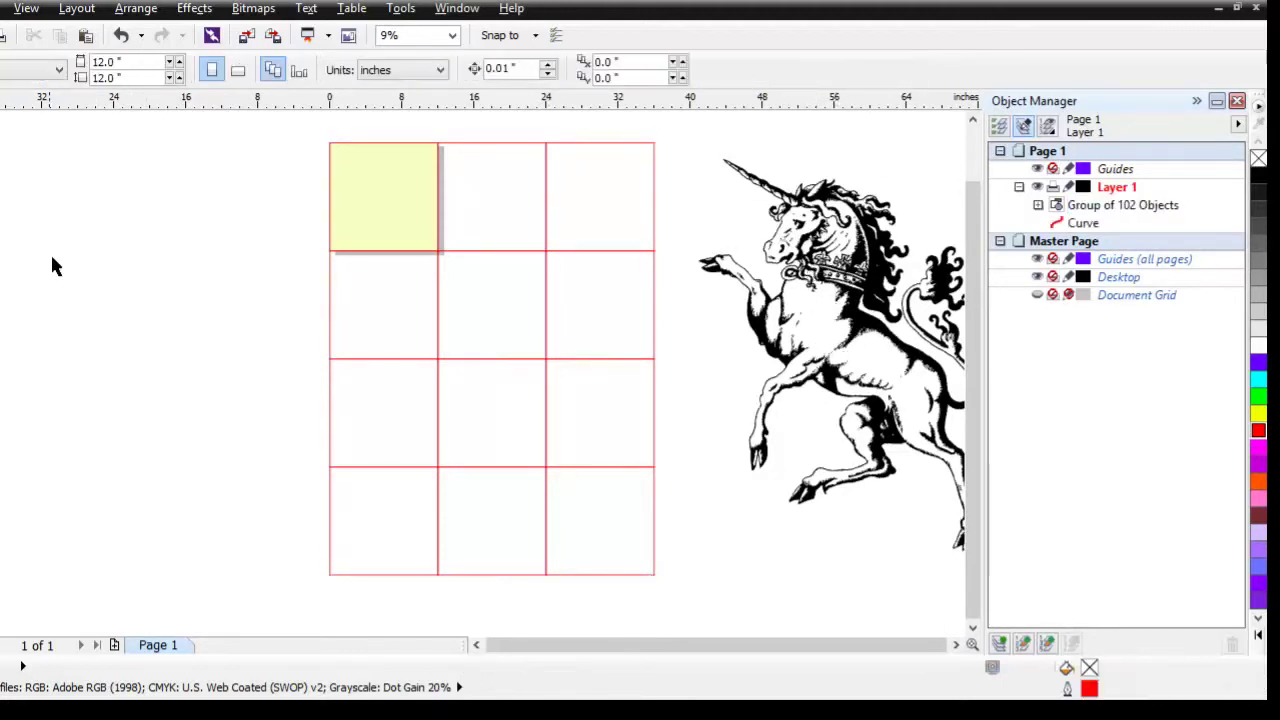
left_click(464, 143)
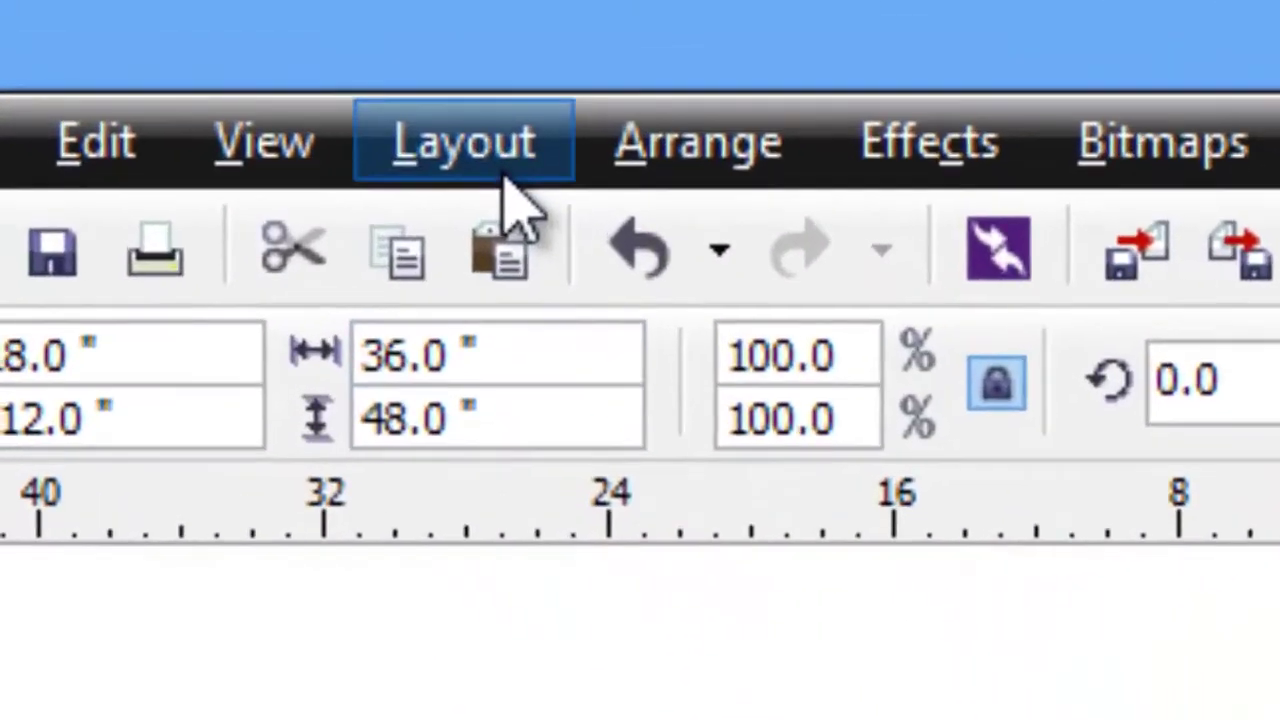
- Make the selected grid curve an empty PowerClip frame using the Layout Toolbar
left_click(80, 9)
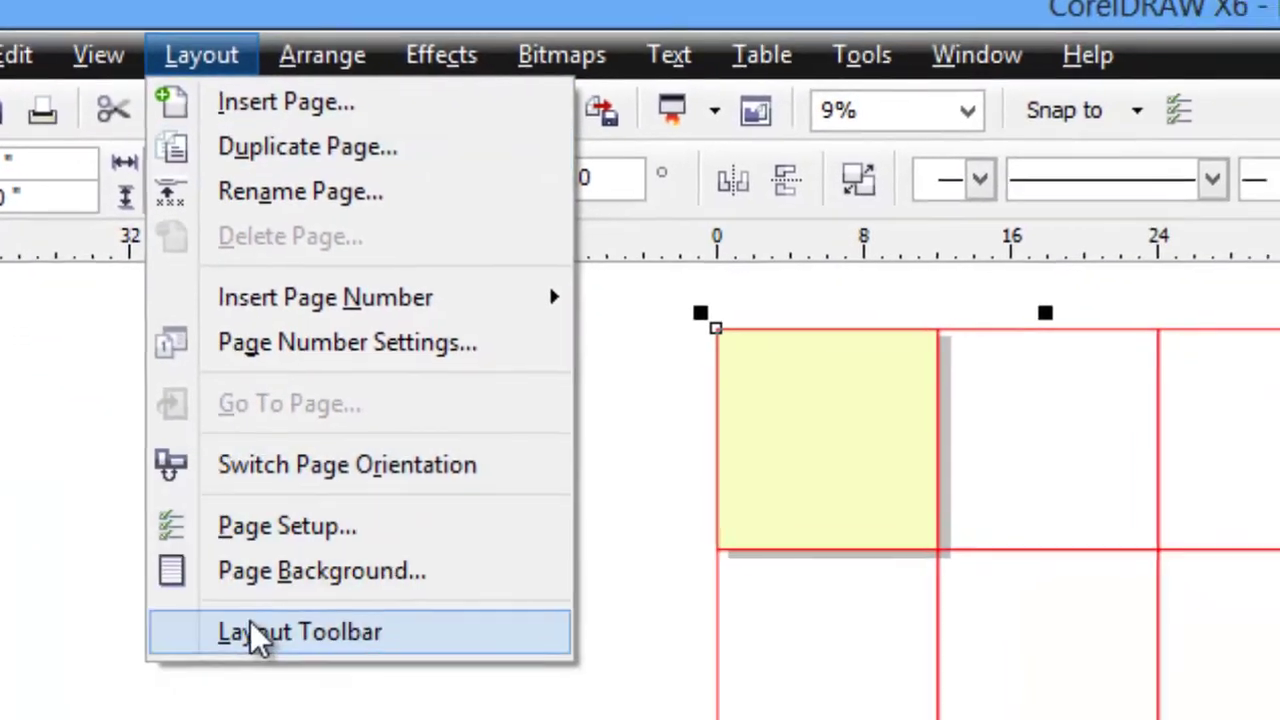
left_click(293, 652)
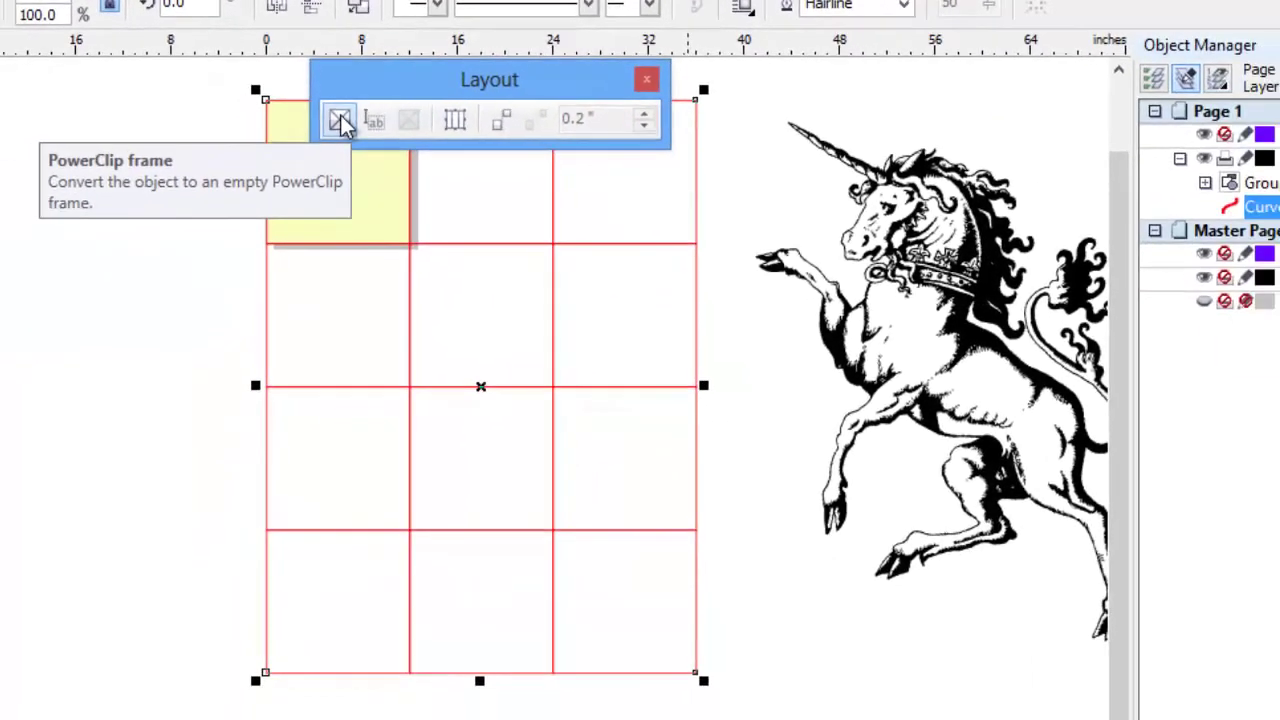
left_click(340, 117)
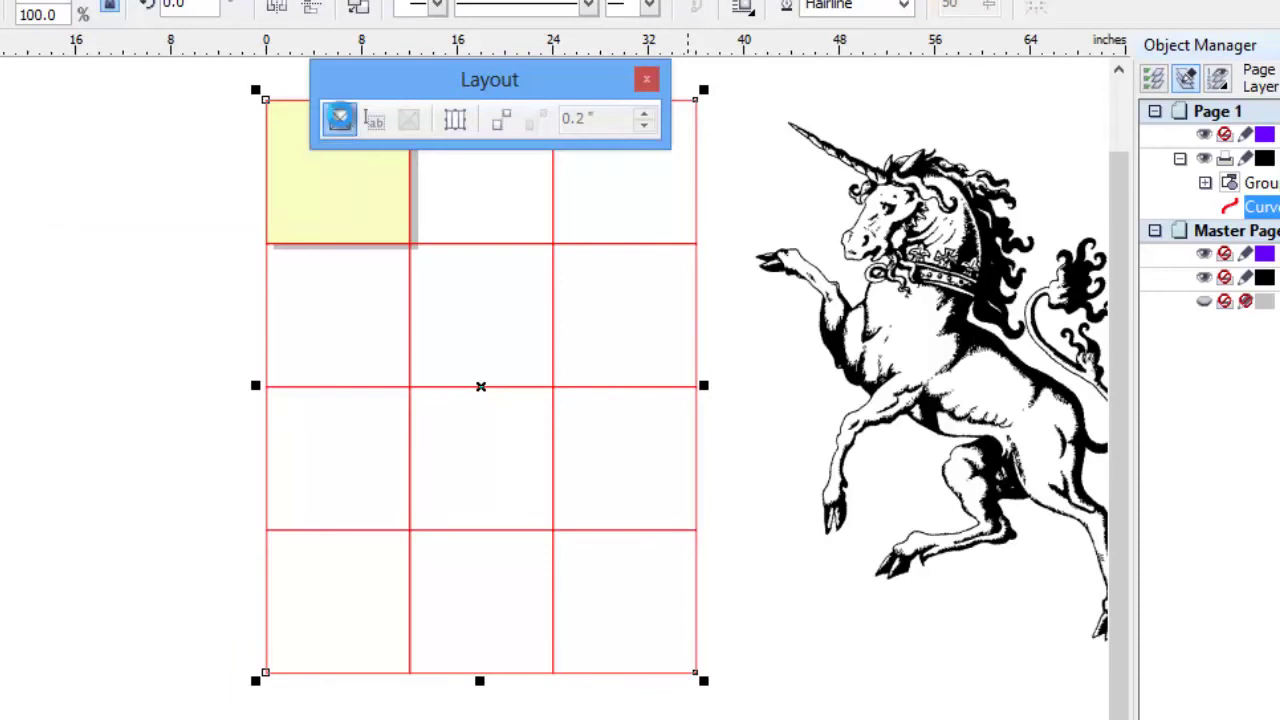
- Drop the unicorn group into the empty 36 × 48 inch PowerClip grid frame
left_click(648, 81)
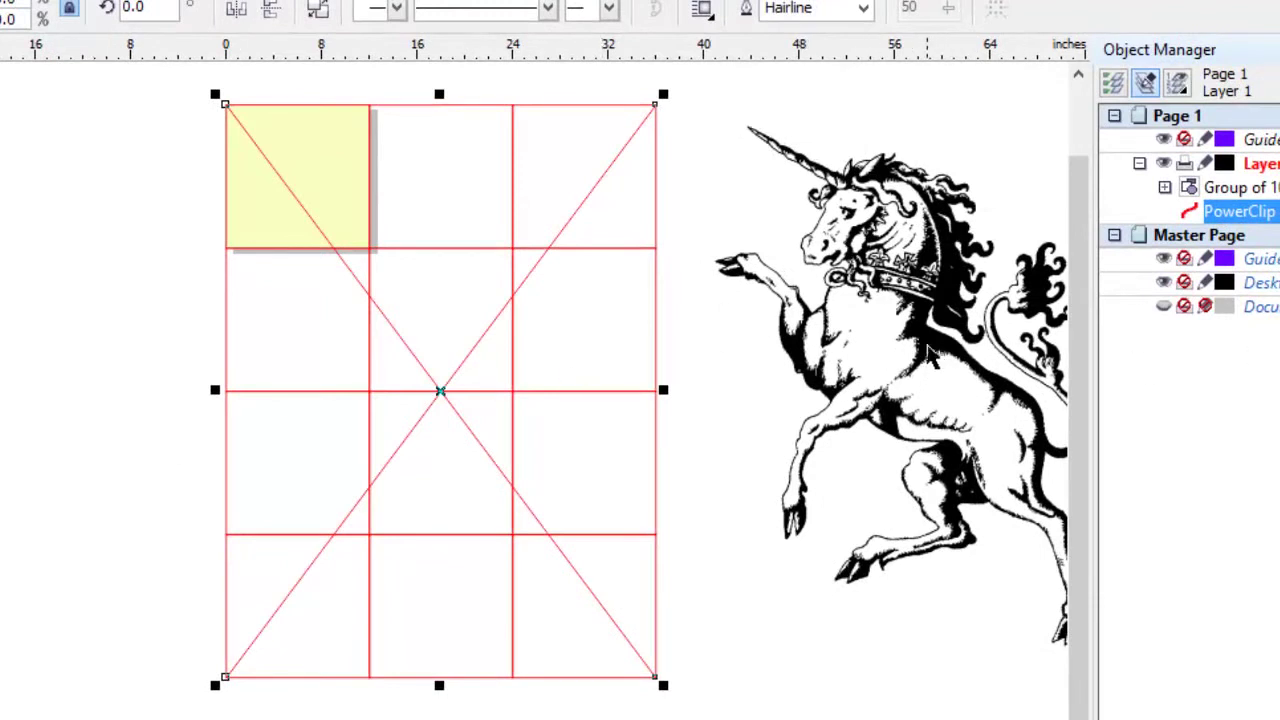
left_click_drag(945, 352, 458, 346)
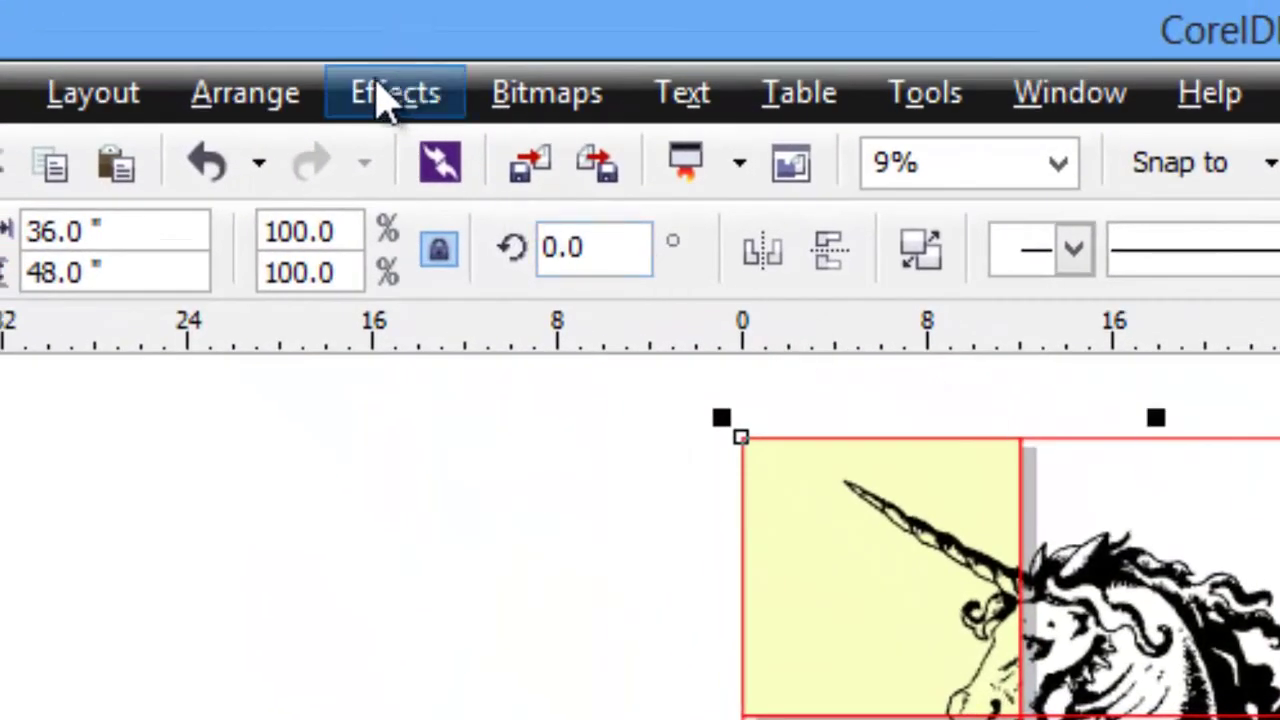
- Apply Arrange > Break PowerClip Curve Apart to turn the grid into twelve tiles
left_click(270, 110)
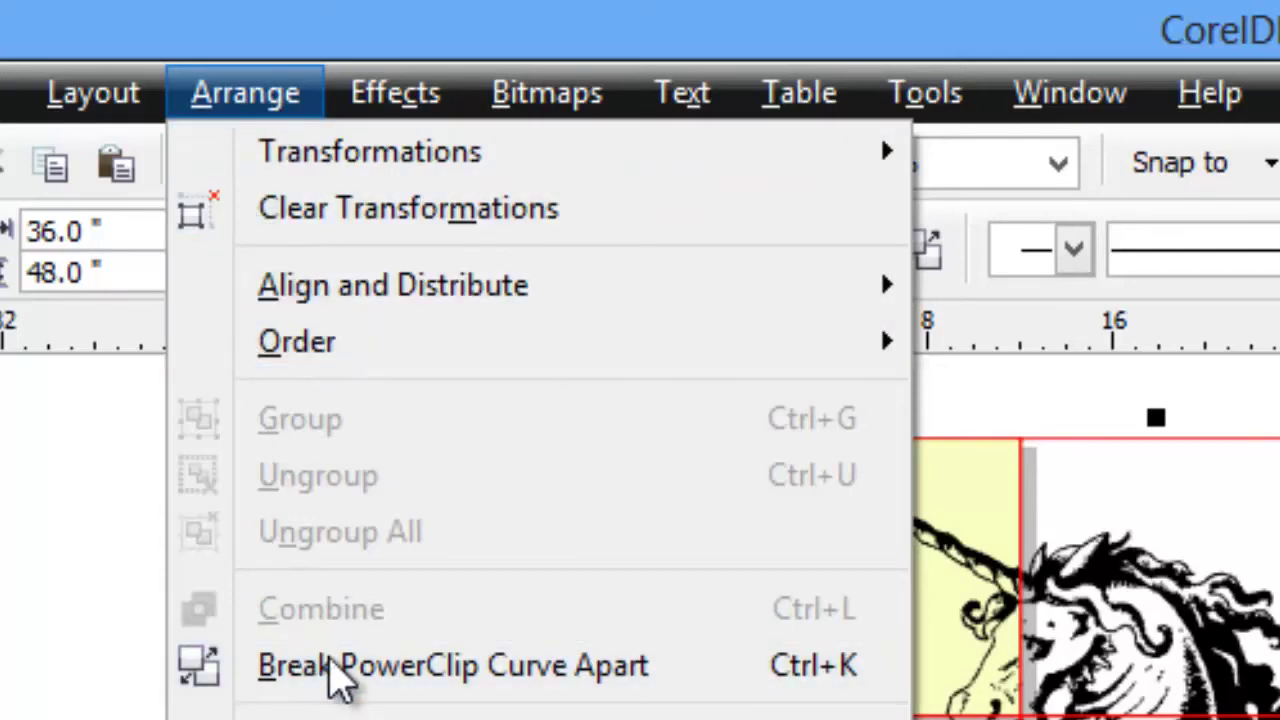
left_click(335, 668)
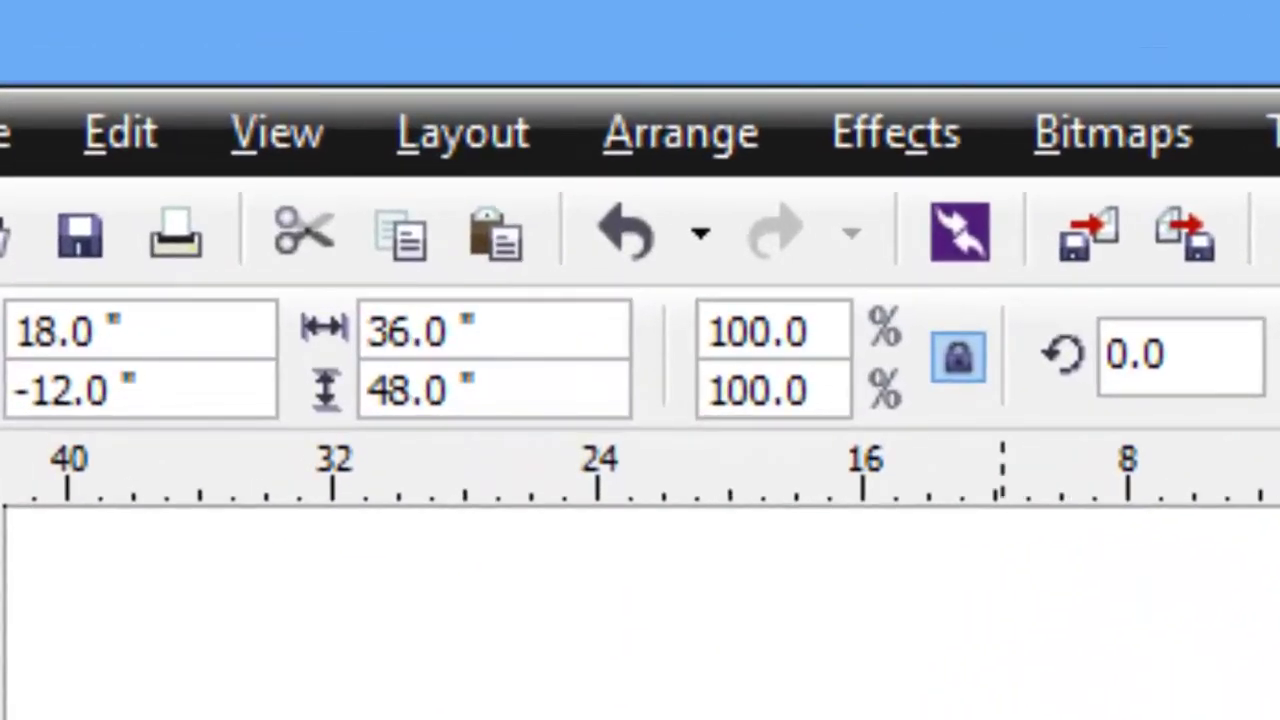
- Insert 11 new 12 × 12 inch pages after page 1
left_click(460, 130)
left_click(548, 205)
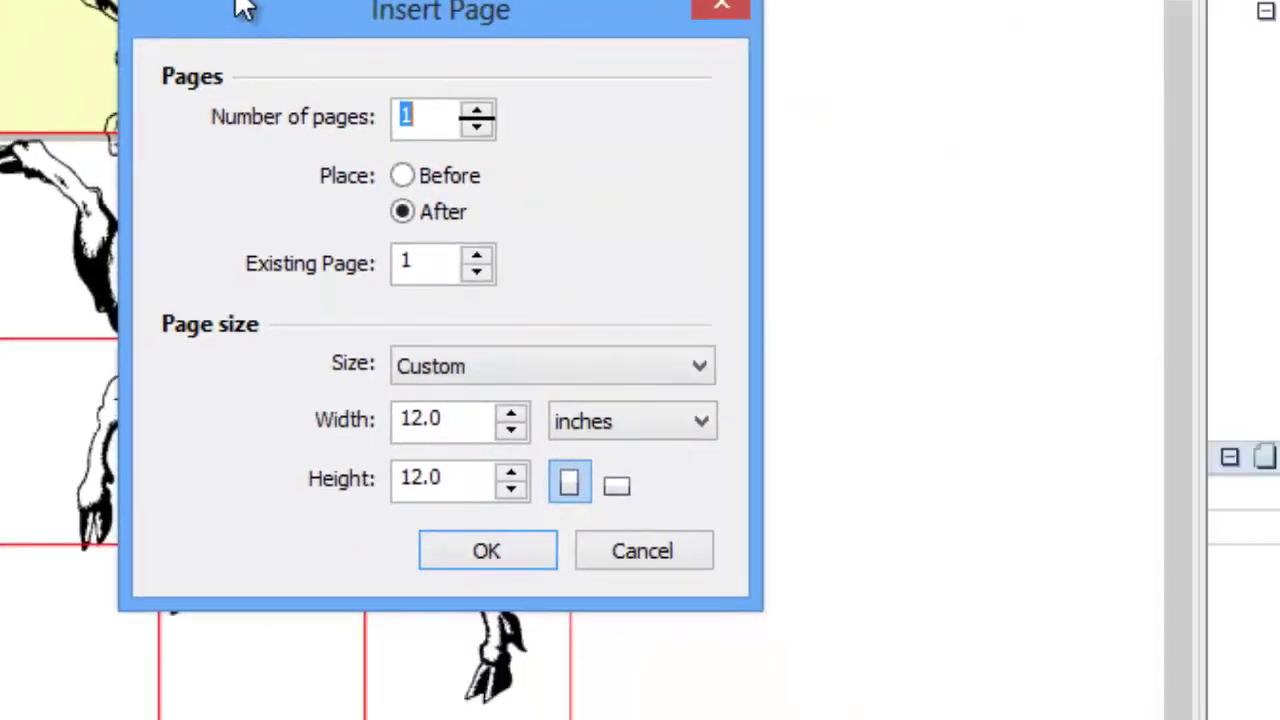
type("11")
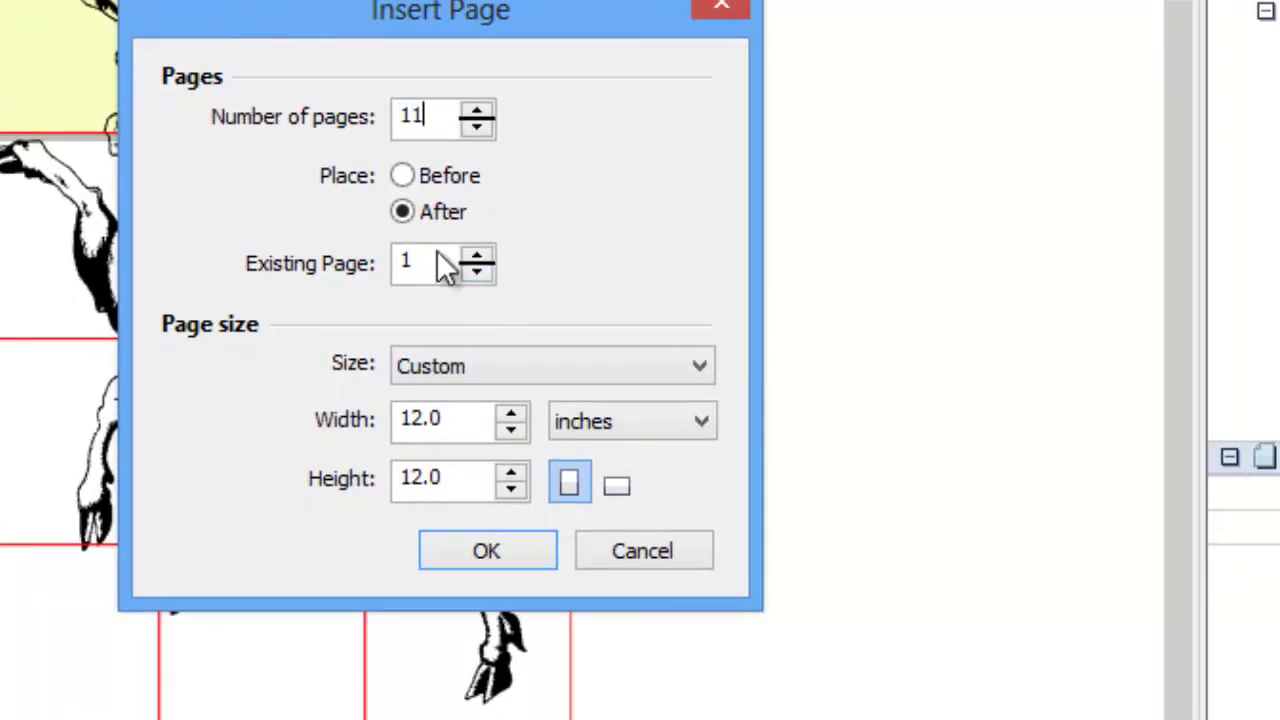
left_click(488, 552)
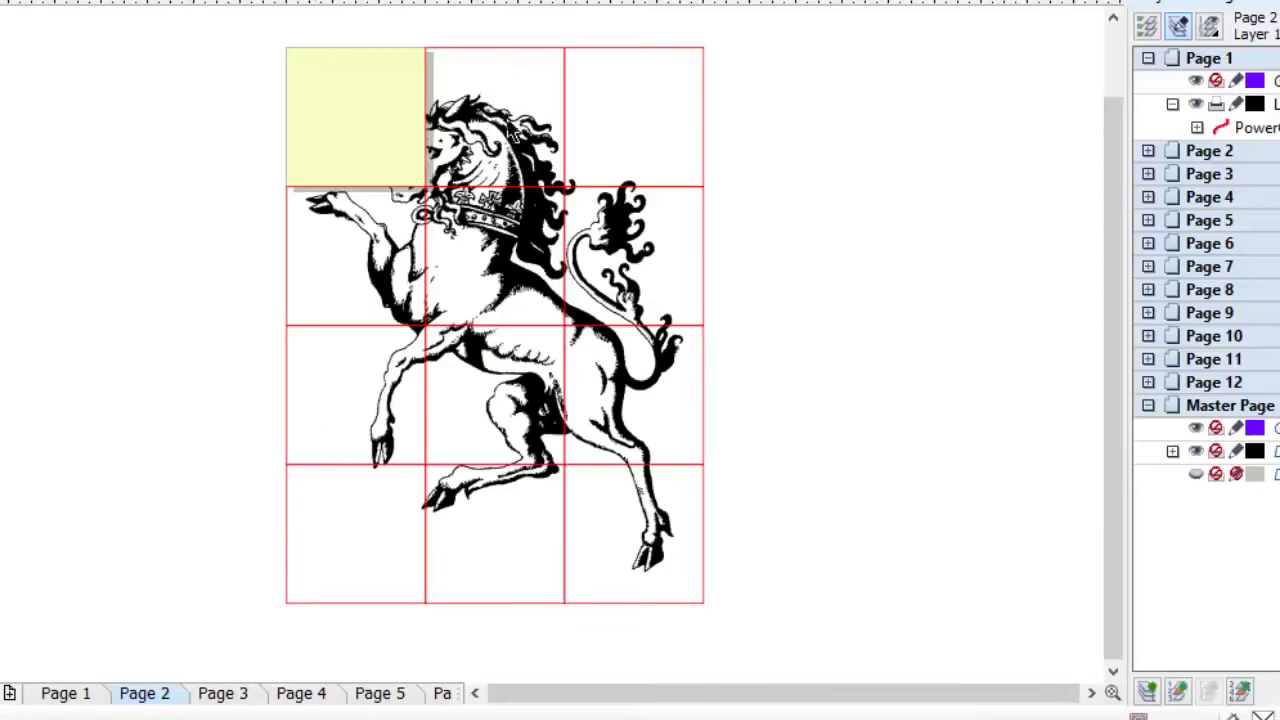
- Centre the unicorn-head tile on page 2, then frame the next tiles on pages 3 and 4
left_click(496, 122)
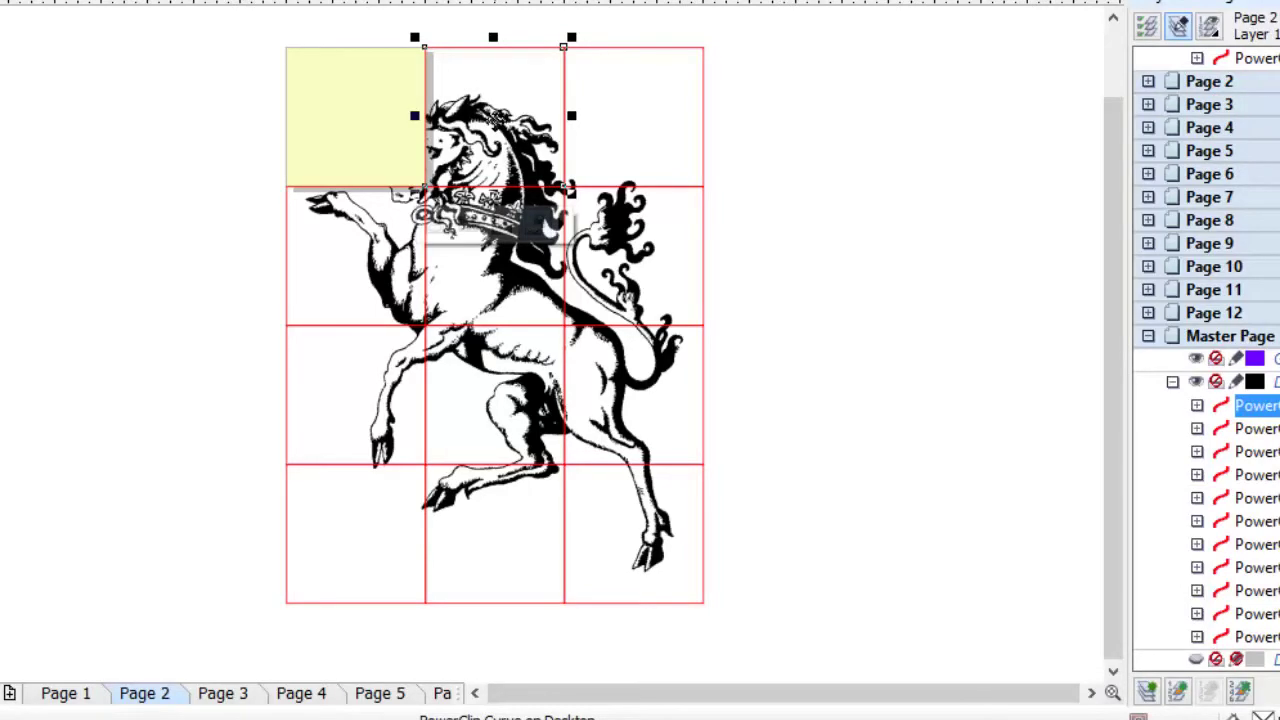
key("p")
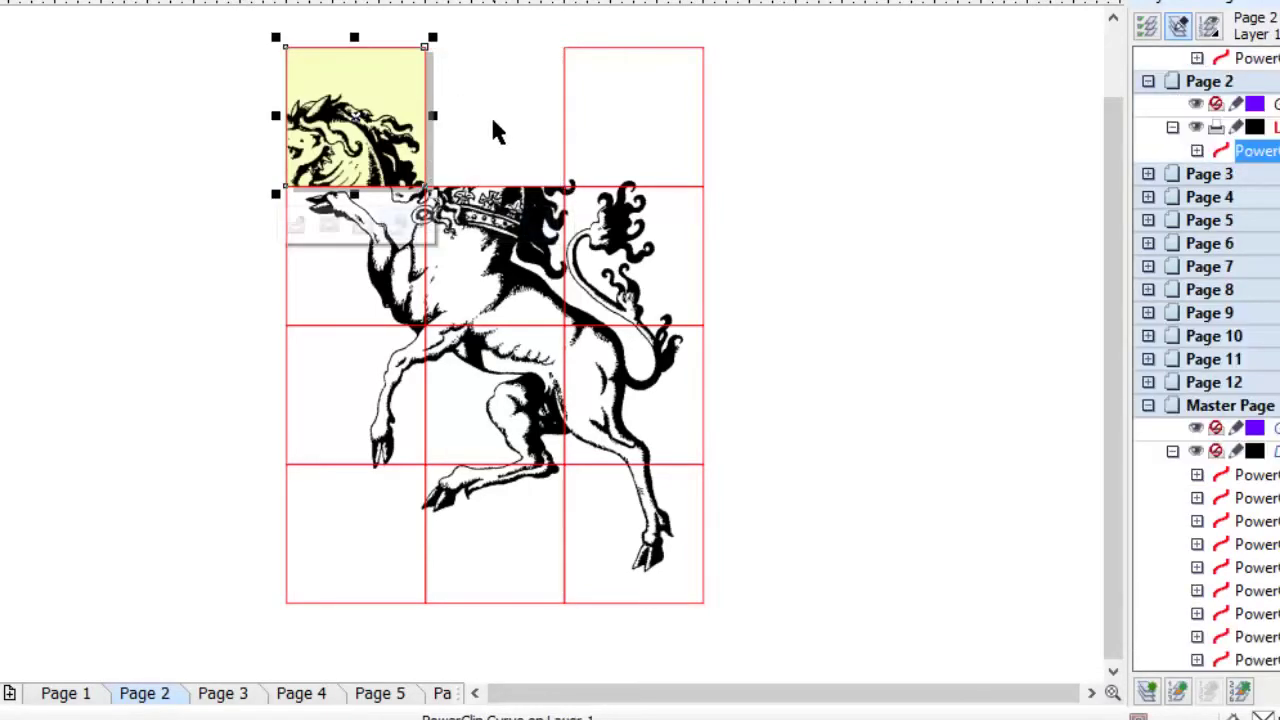
key("Page_Down")
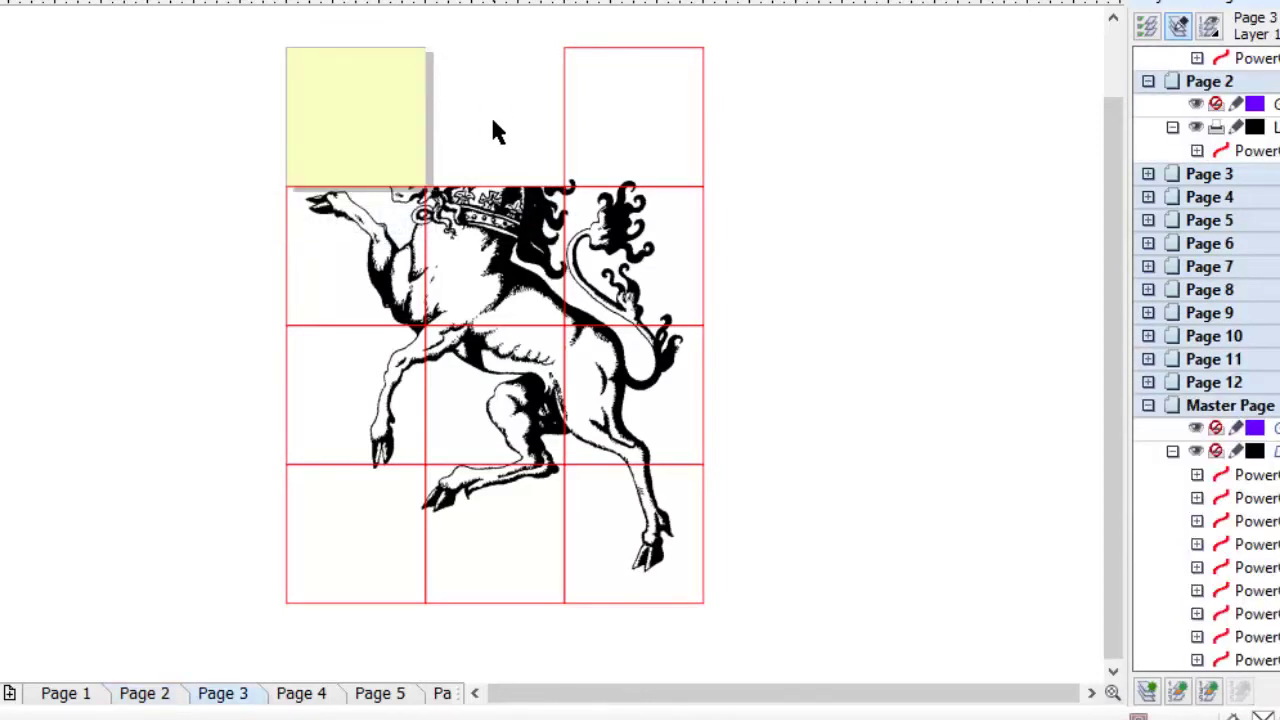
key("Tab")
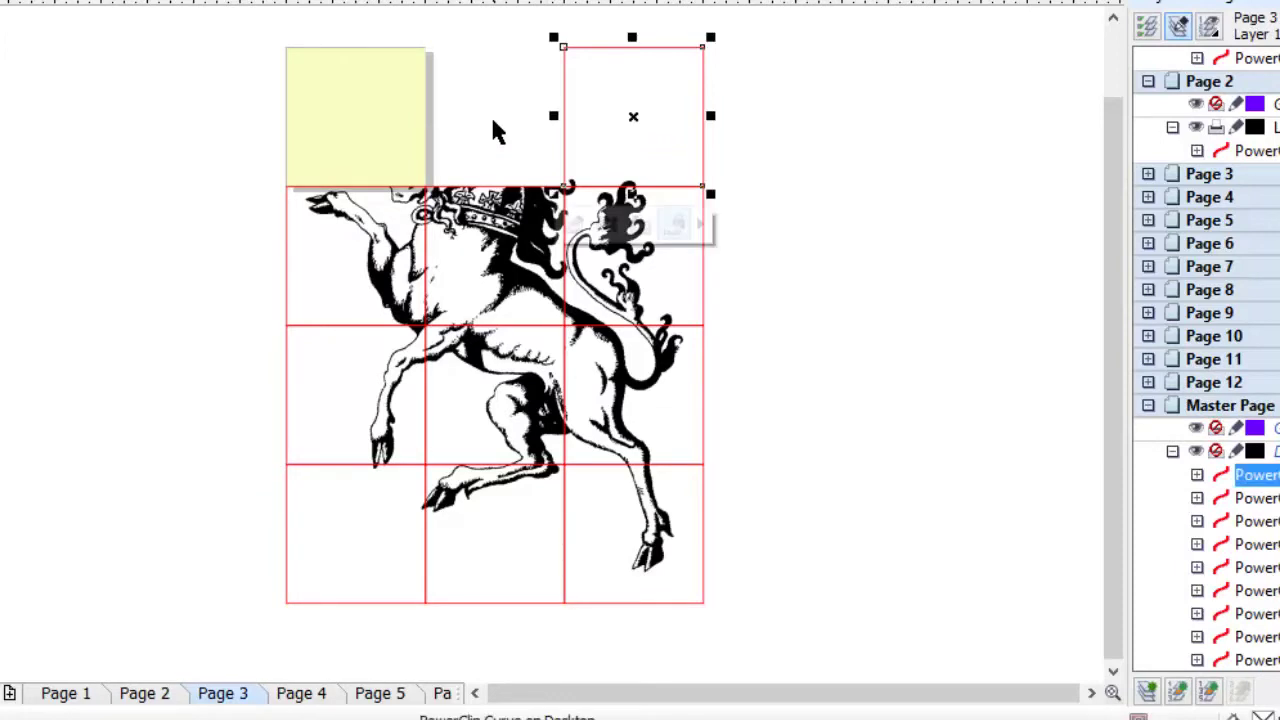
key("Tab")
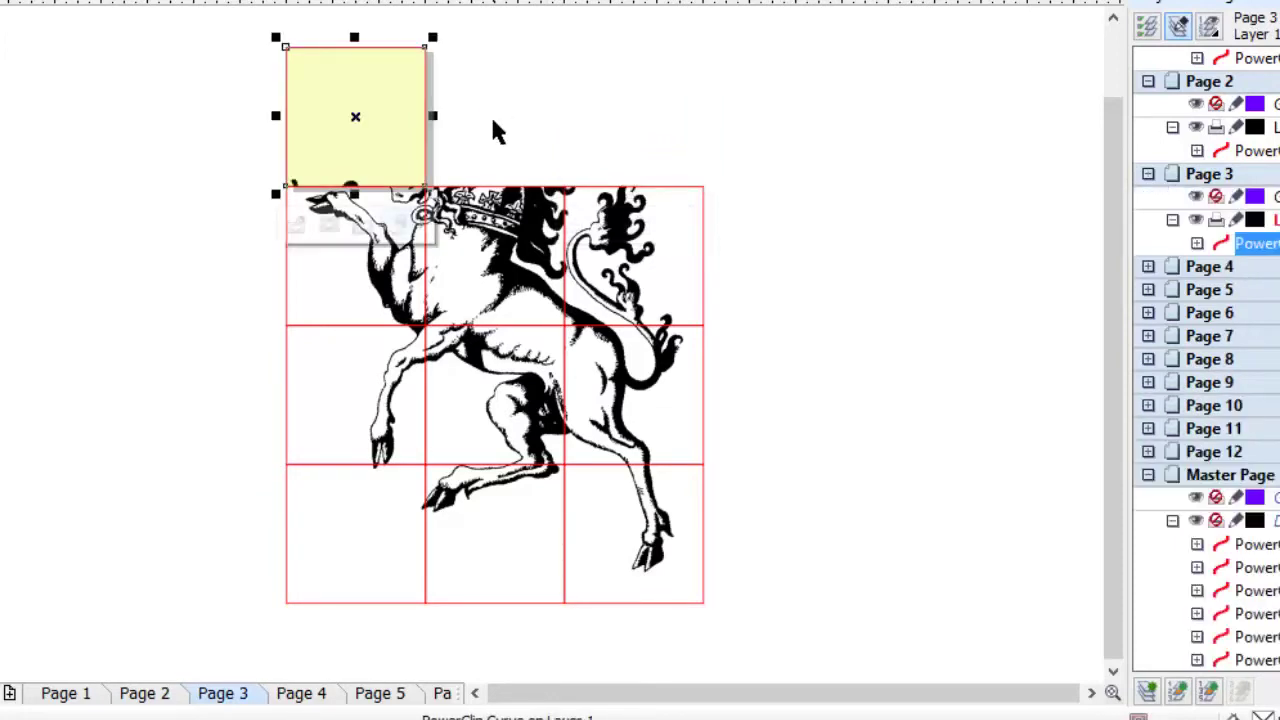
key("Page_Down")
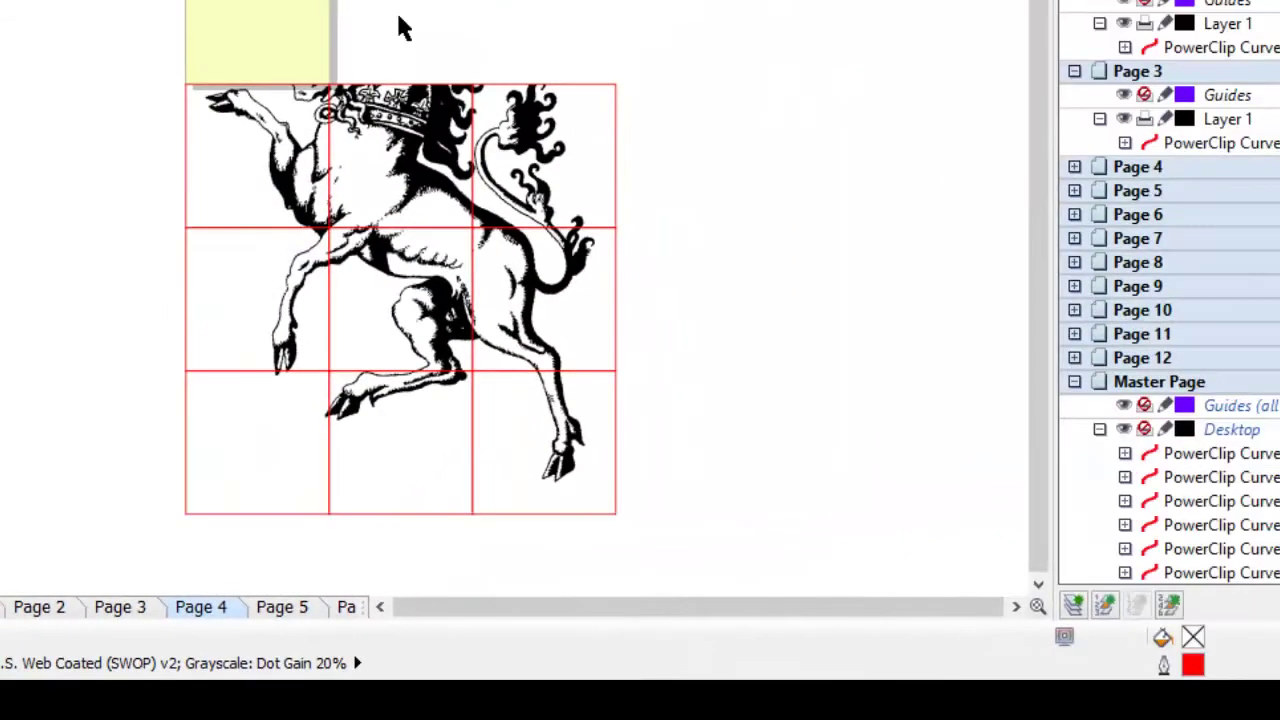
key("Tab")
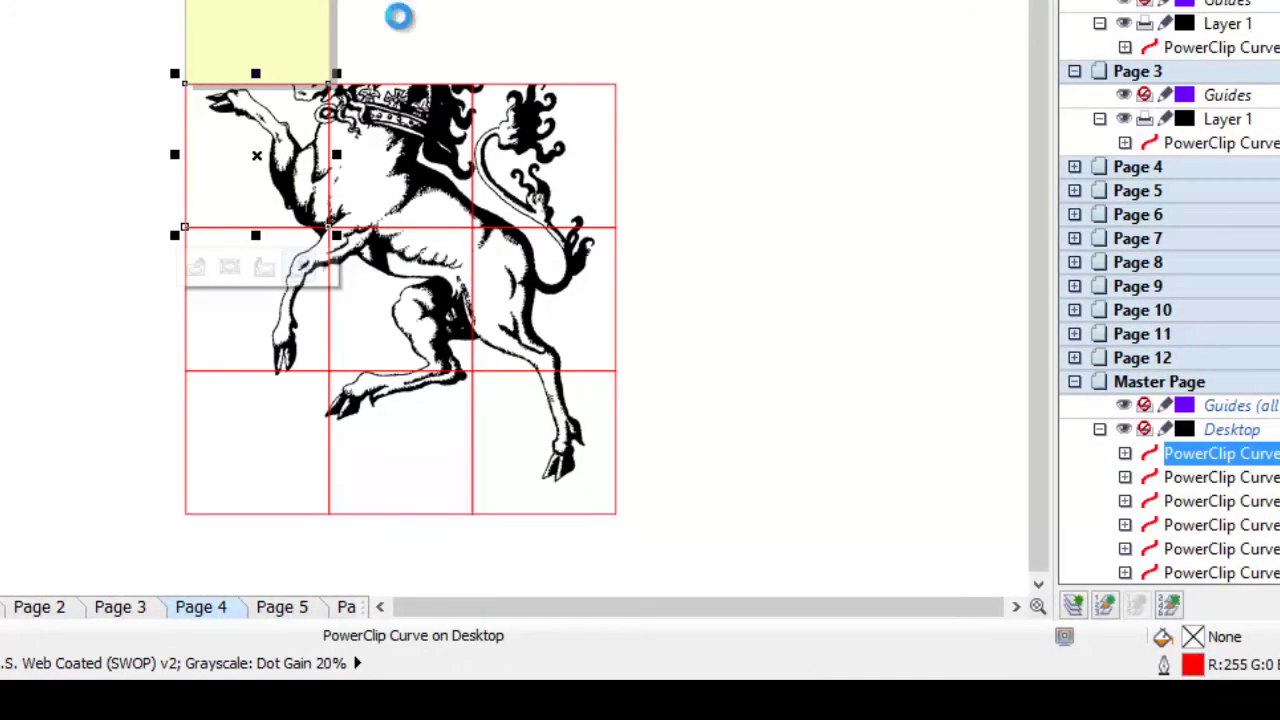
key("Tab")
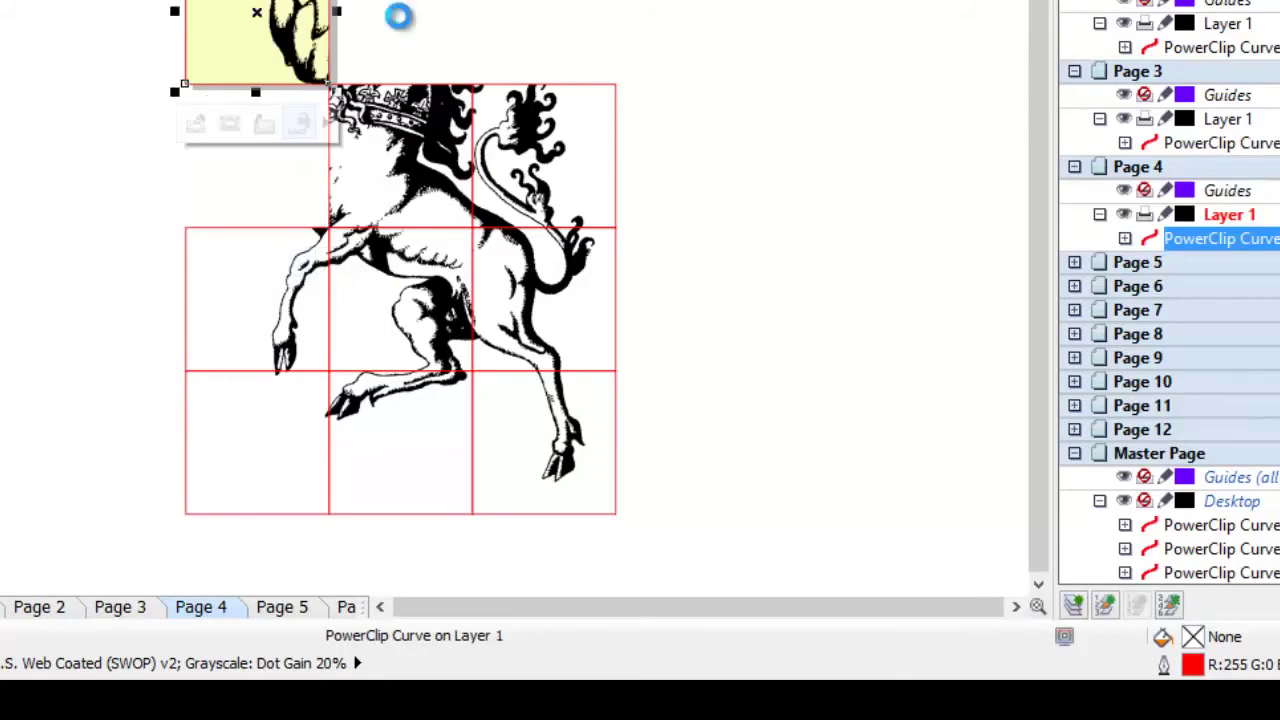
- Place the next leftover tiles inside the yellow frames on pages 5 through 8
key("Page_Down")
key("Tab")
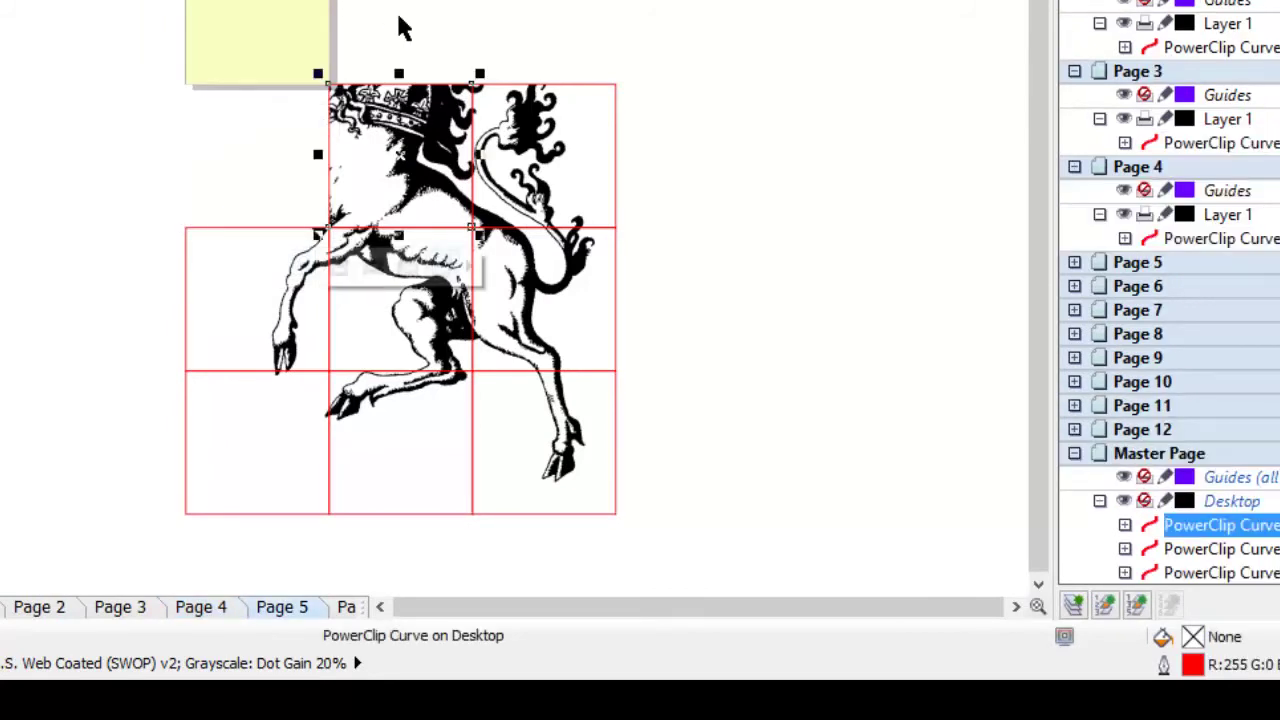
key("Return")
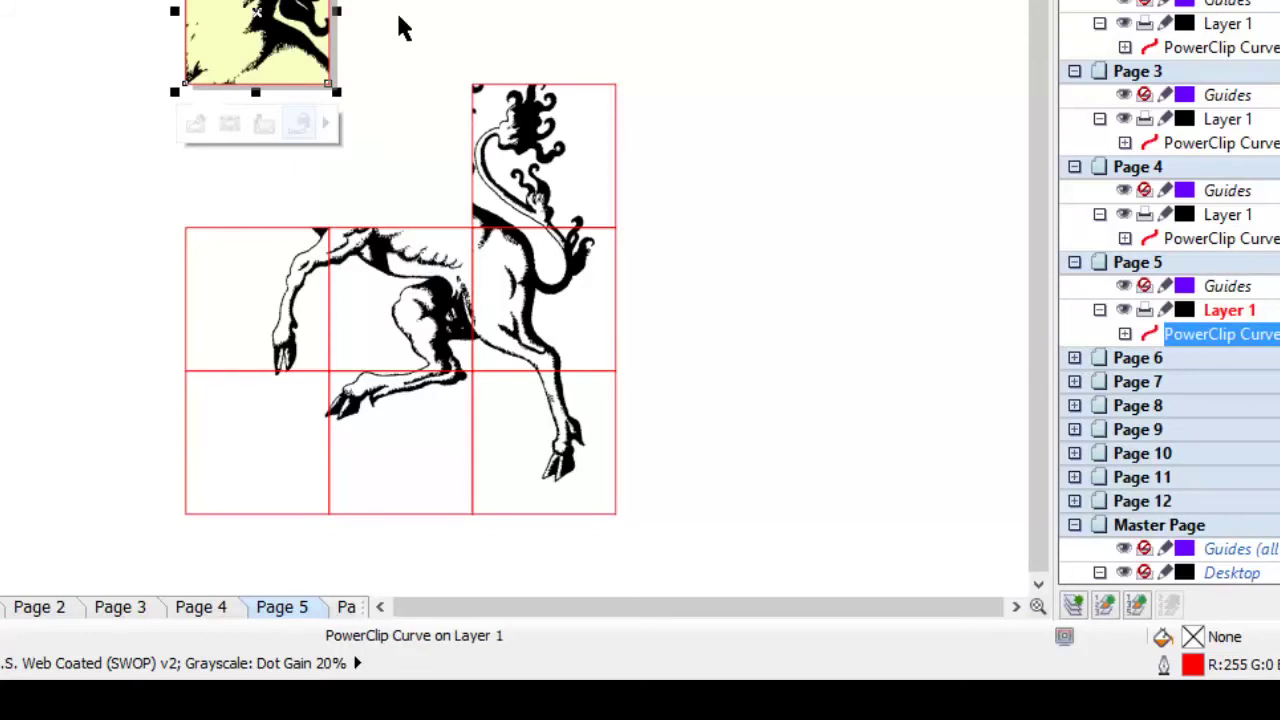
key("Page_Down")
key("Tab")
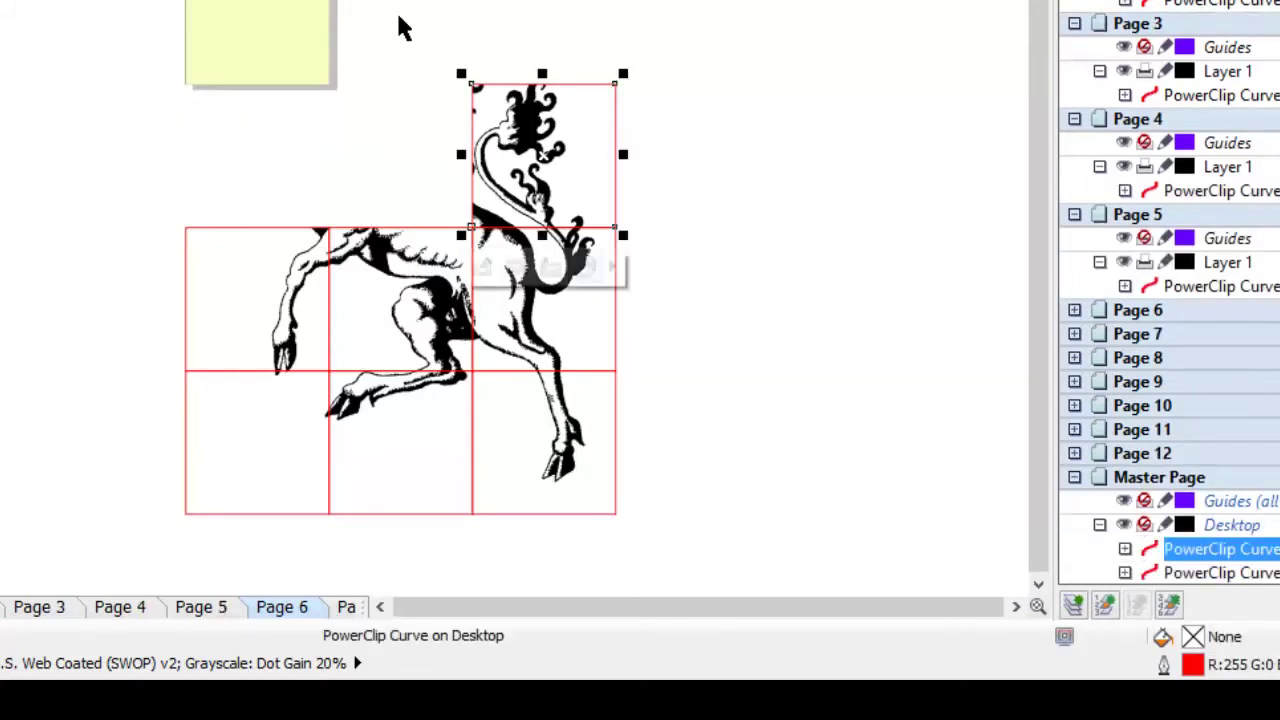
key("Return")
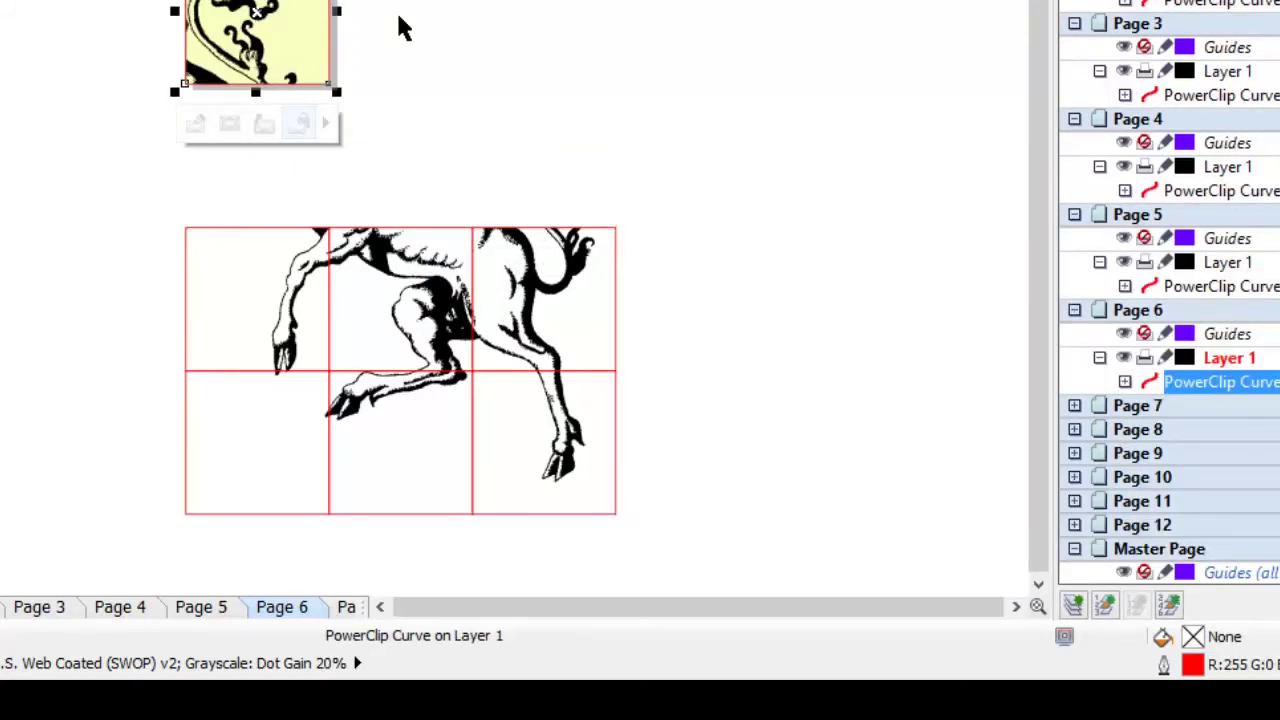
key("Page_Down")
key("Tab")
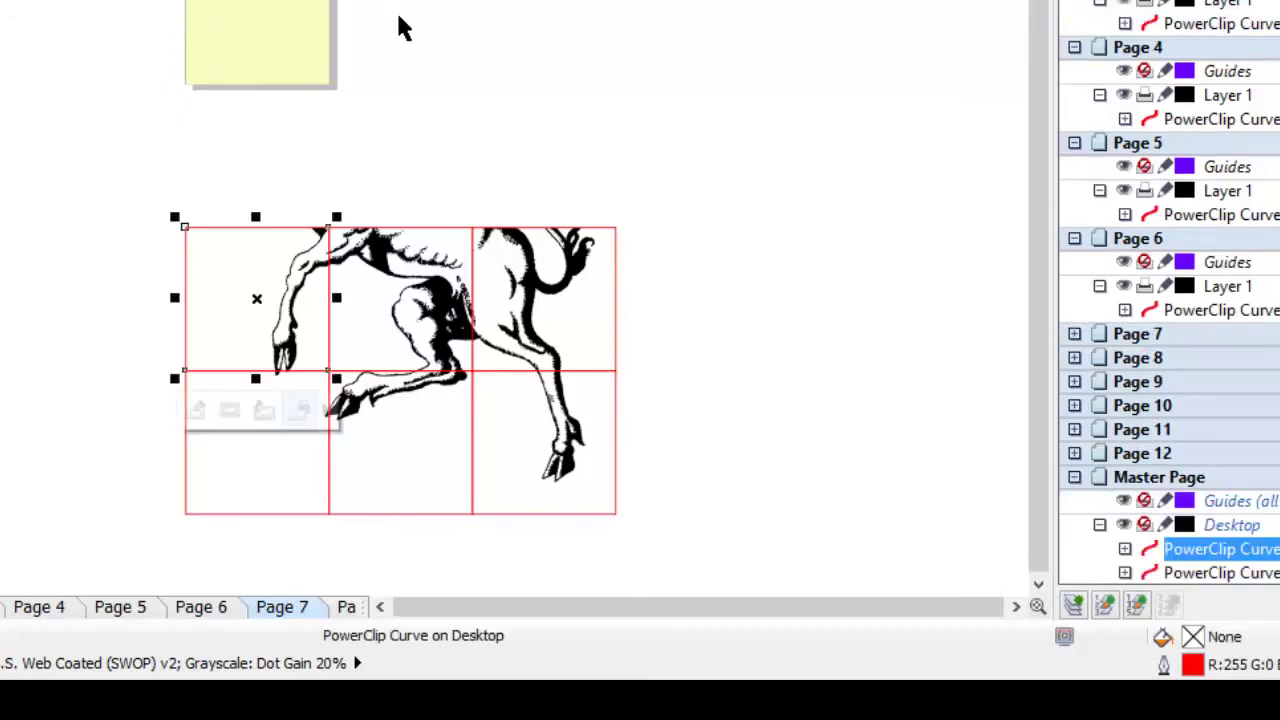
key("Return")
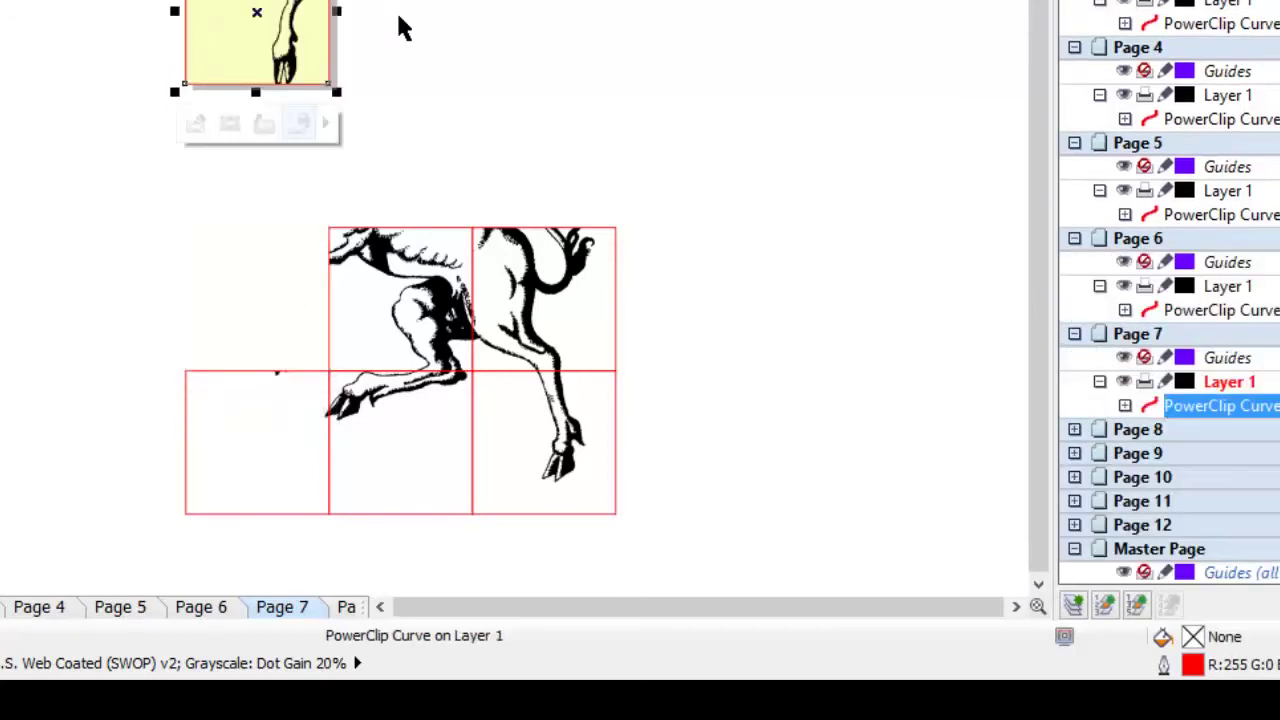
key("Page_Down")
key("Tab")
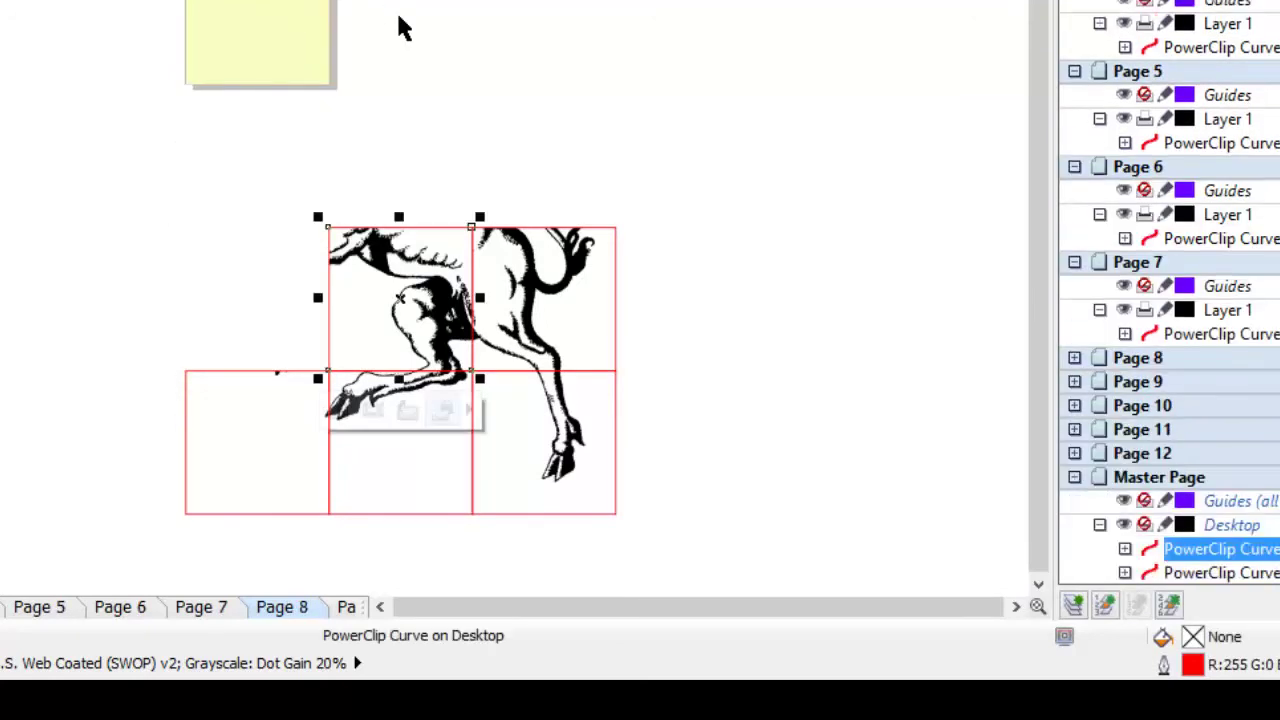
key("Return")
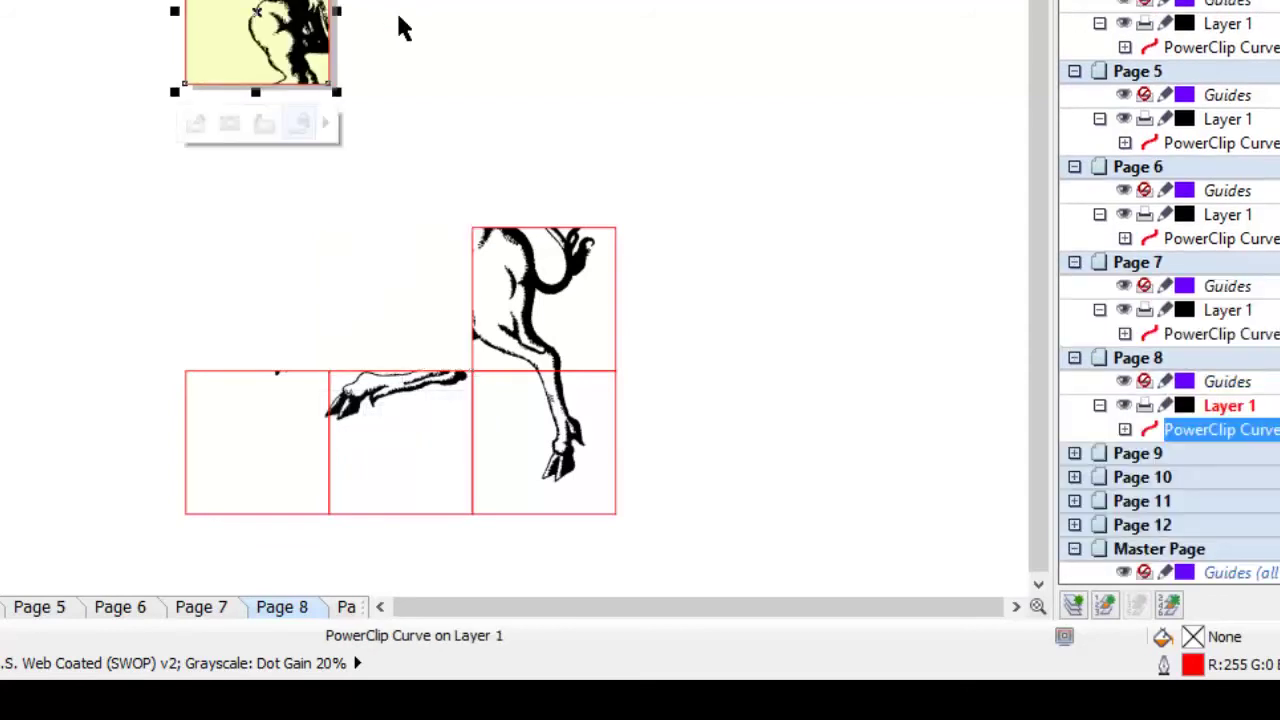
- Place the remaining tiles inside the yellow frames on pages 9 through 12
key("Page_Down")
key("Tab")
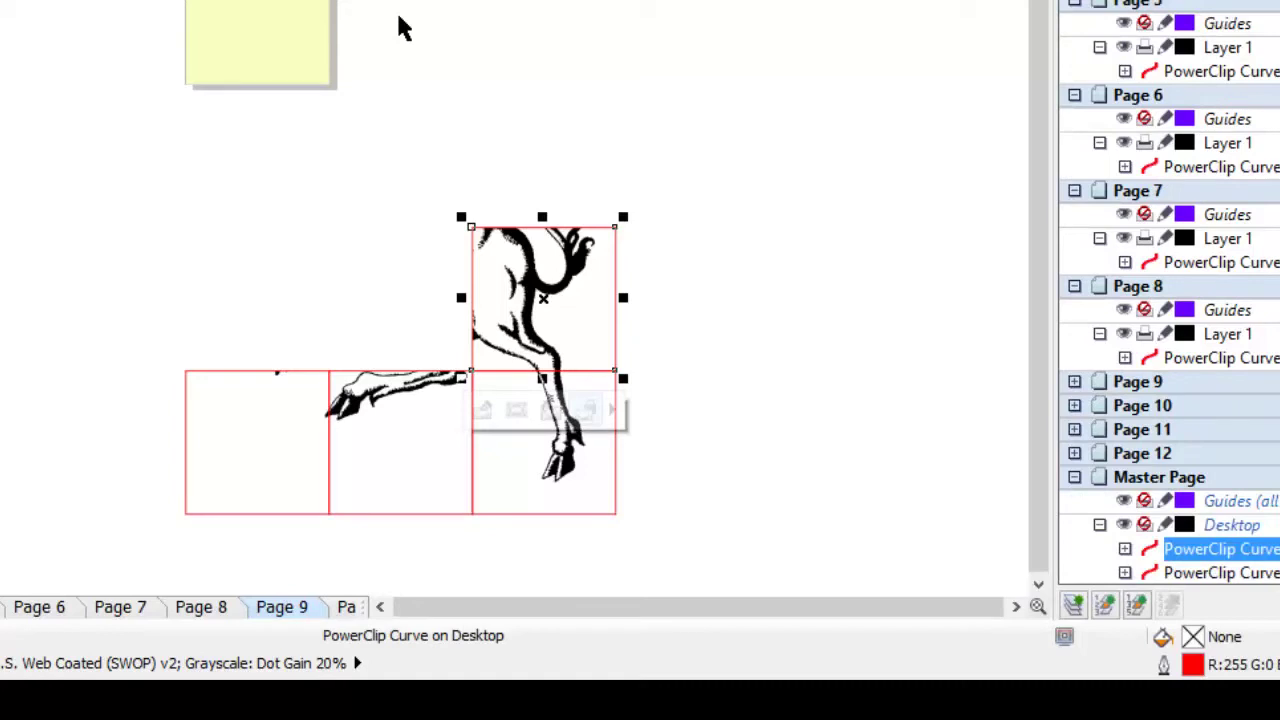
key("Return")
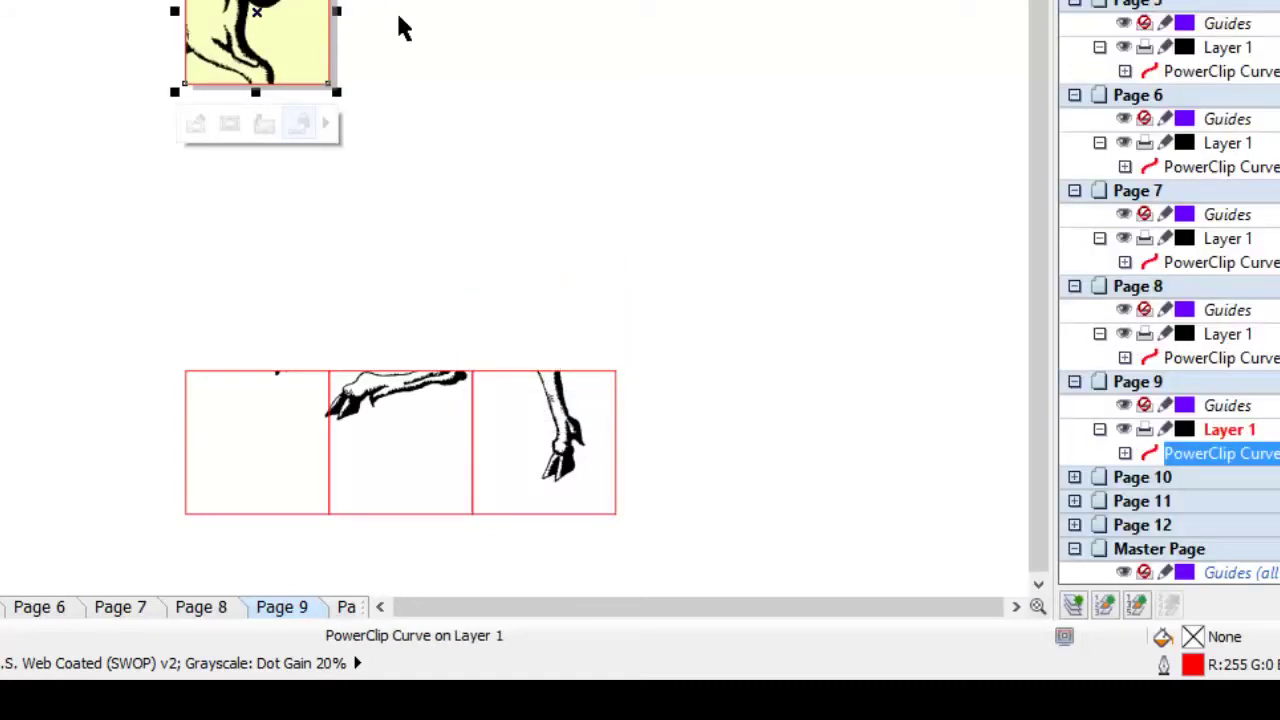
key("Page_Down")
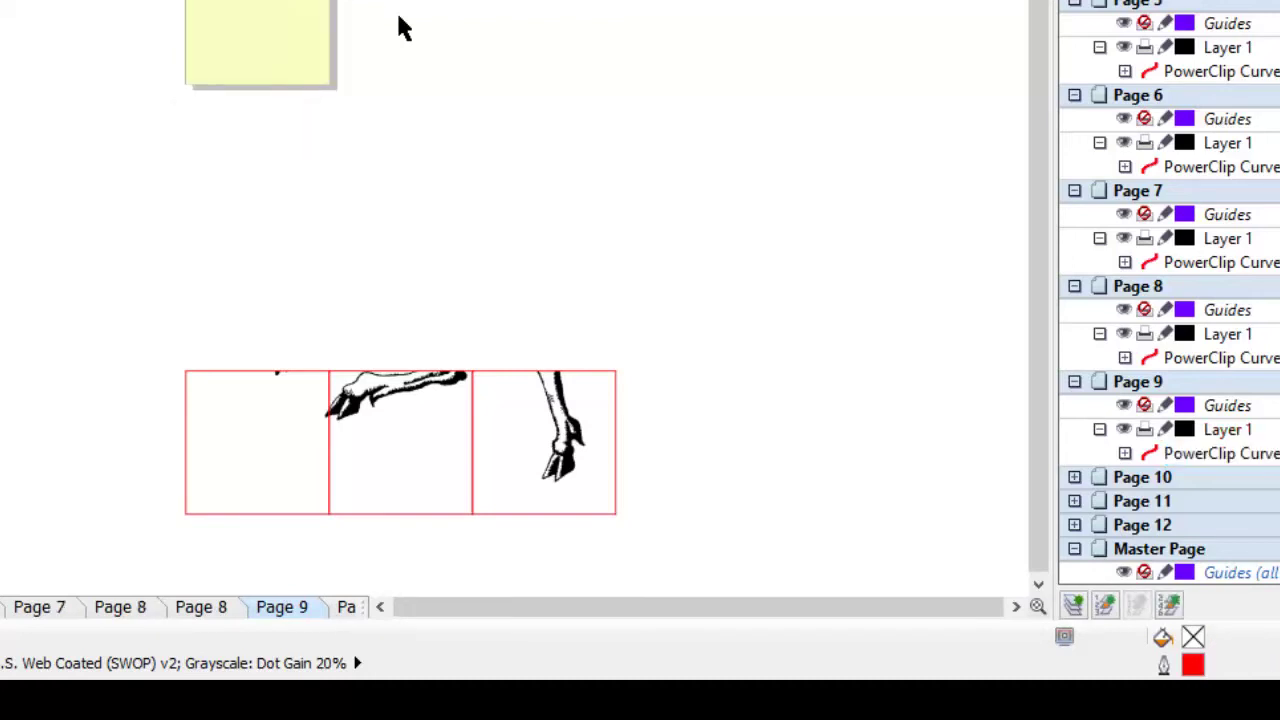
key("Tab")
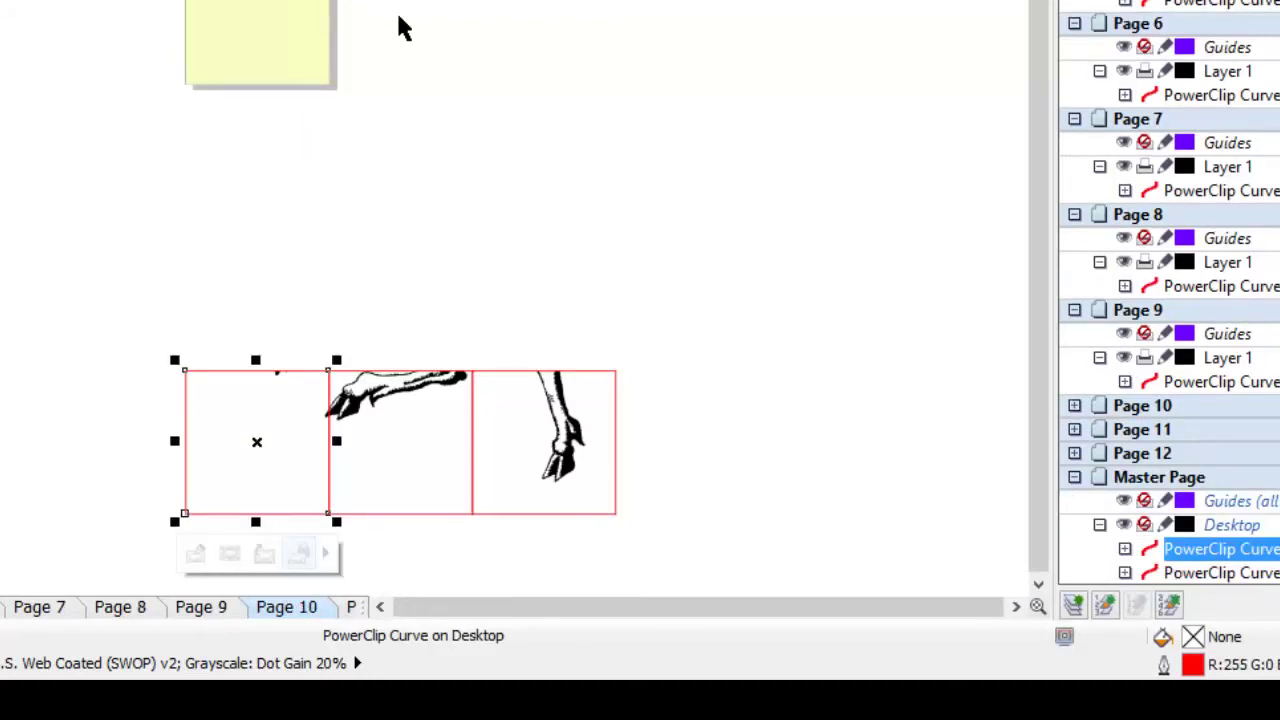
key("Return")
key("Page_Down")
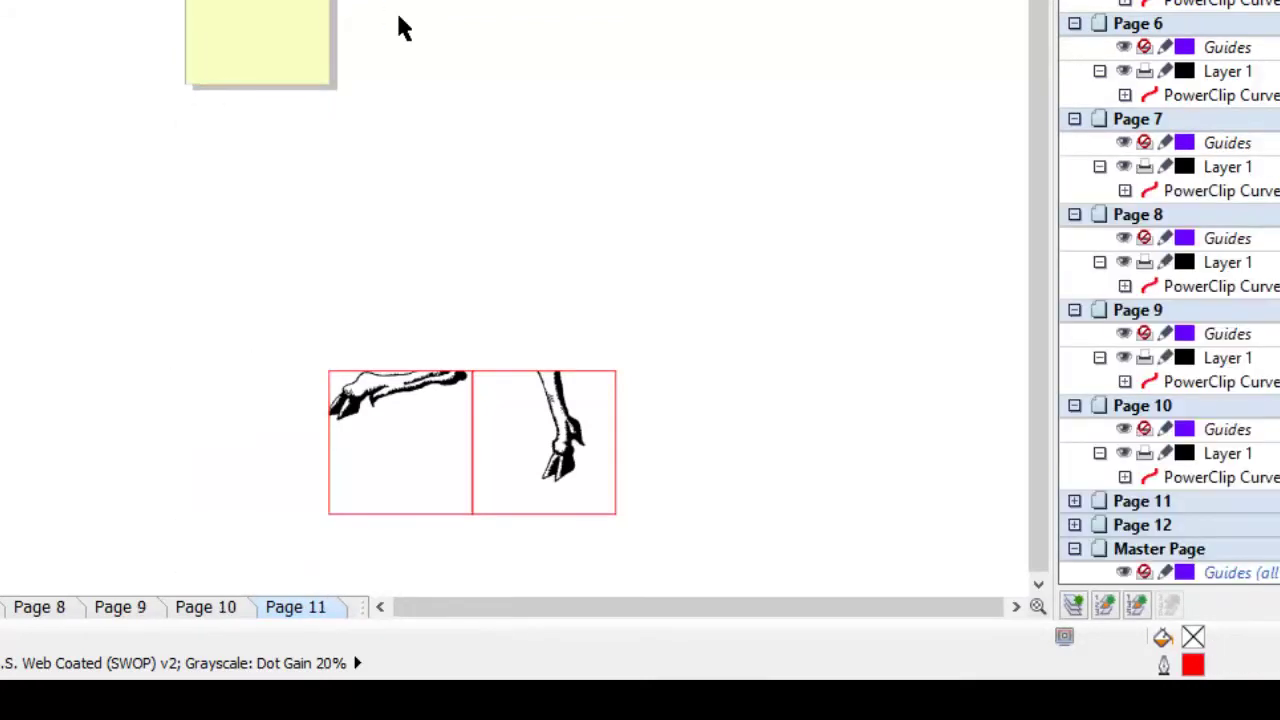
key("Tab")
key("Return")
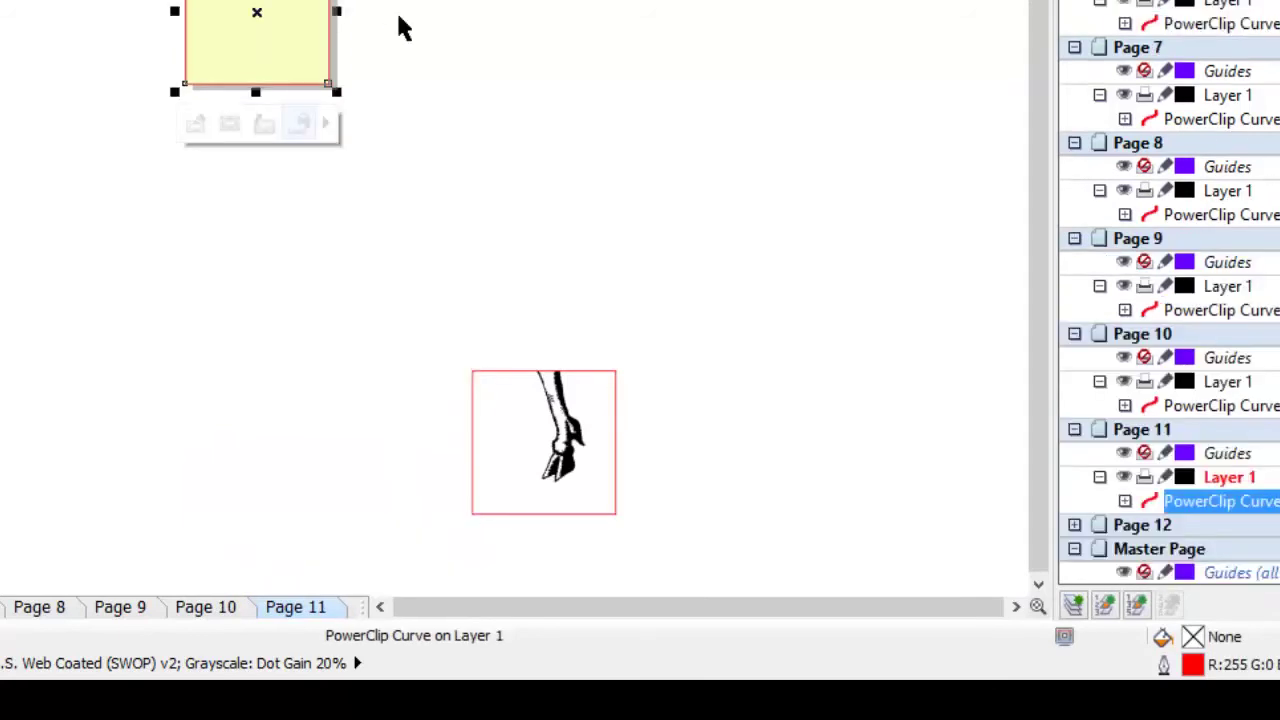
key("Page_Down")
key("Tab")
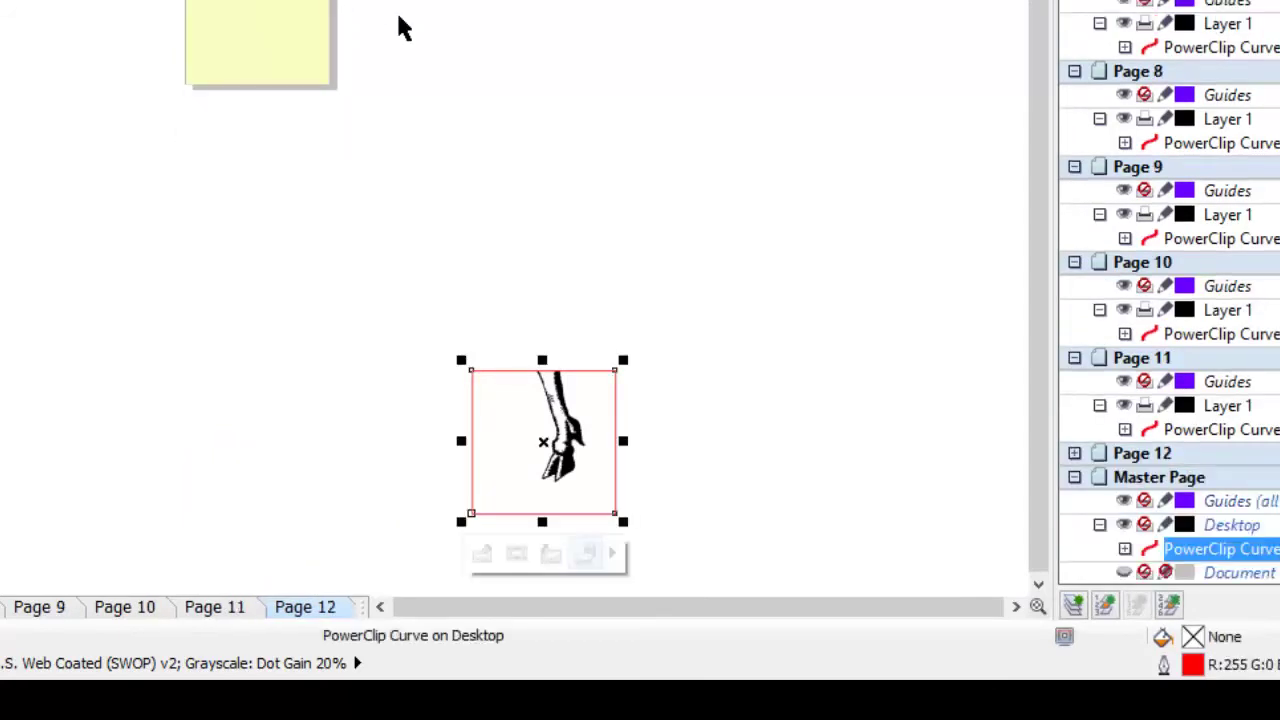
key("Return")
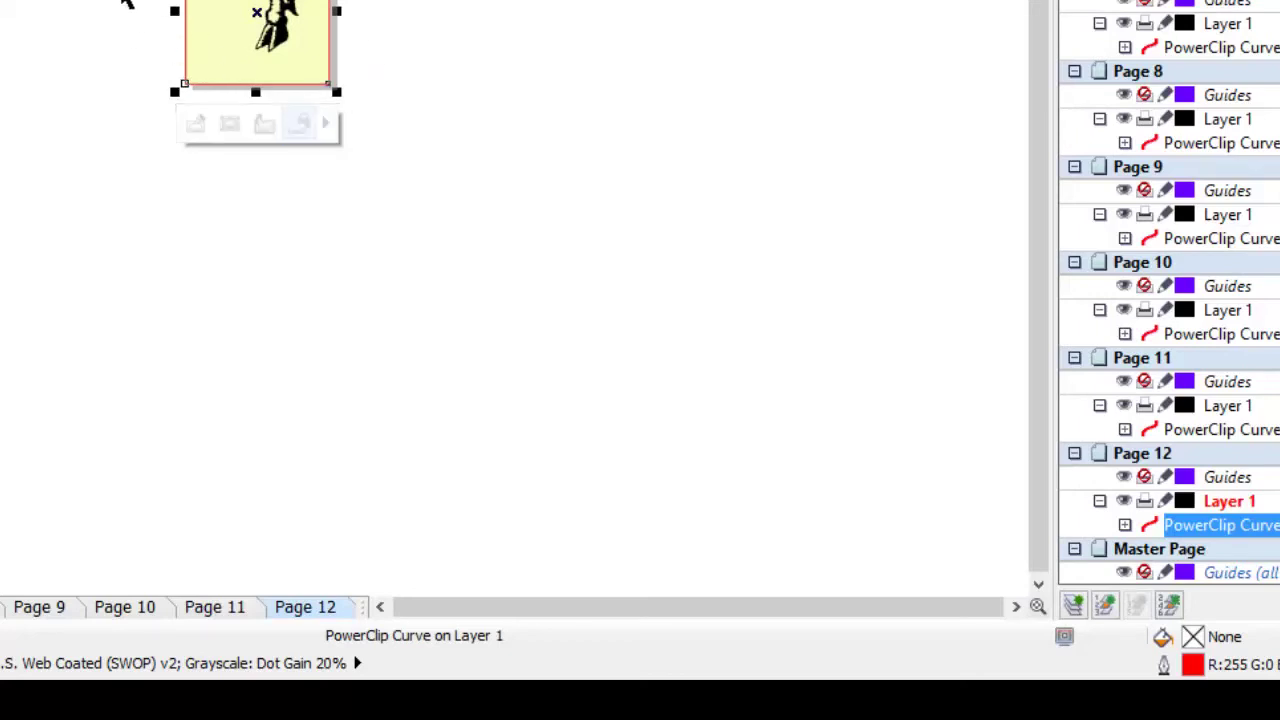
- Zoom in on the framed tile on page 12
key("z")
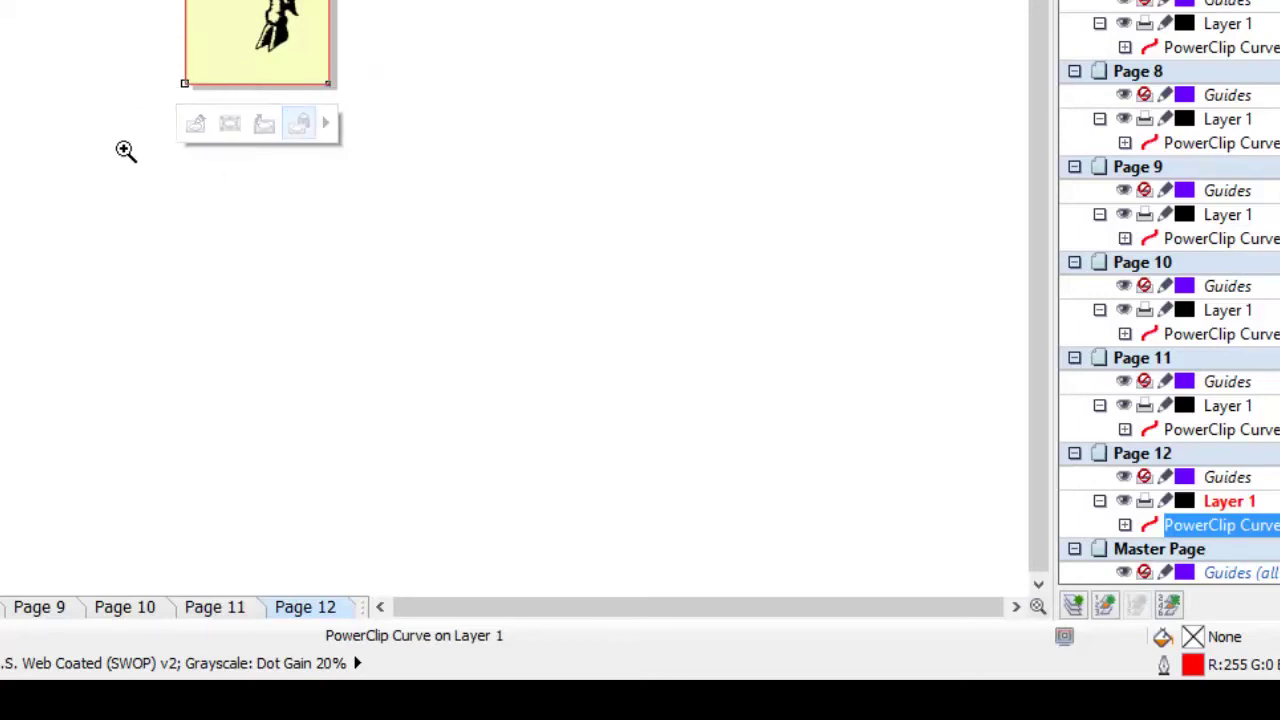
left_click_drag(128, 148, 380, 50)
left_click_drag(172, 120, 342, 326)
left_click_drag(363, 407, 578, 606)
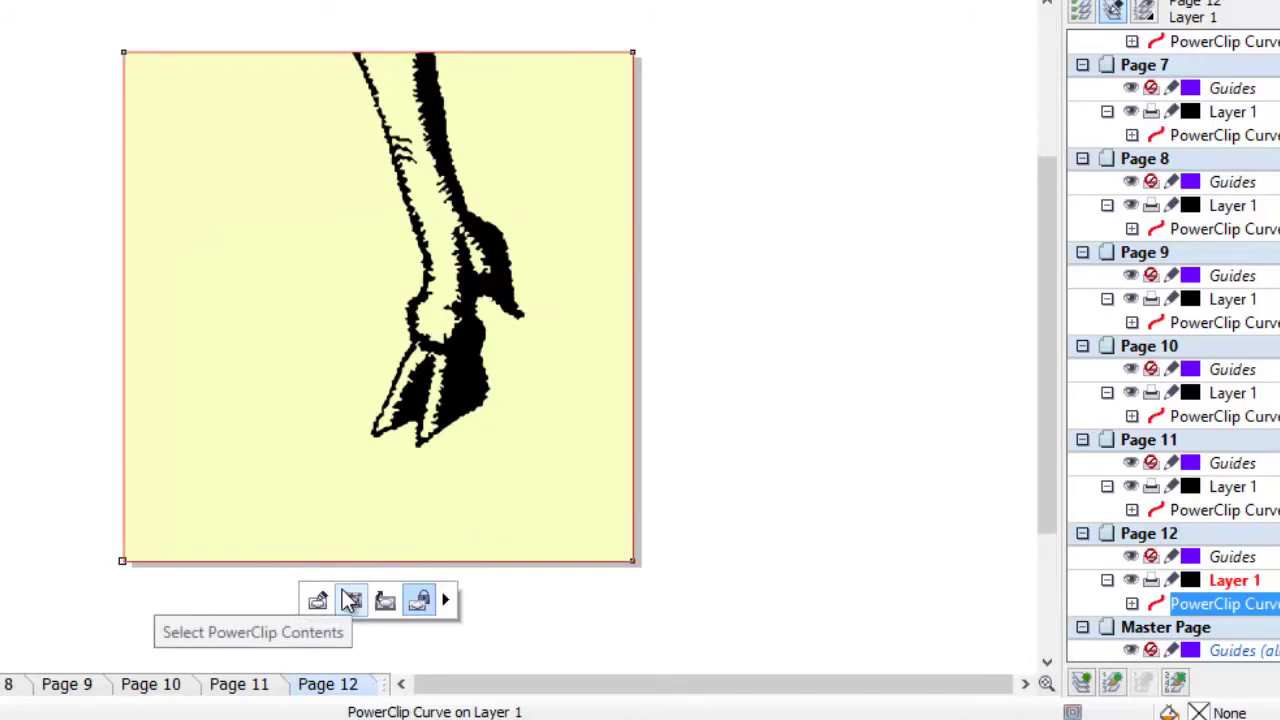
- Page back through the earlier tiles to page 1 with the horn
key("Page_Up")
key("Page_Up")
key("Page_Up")
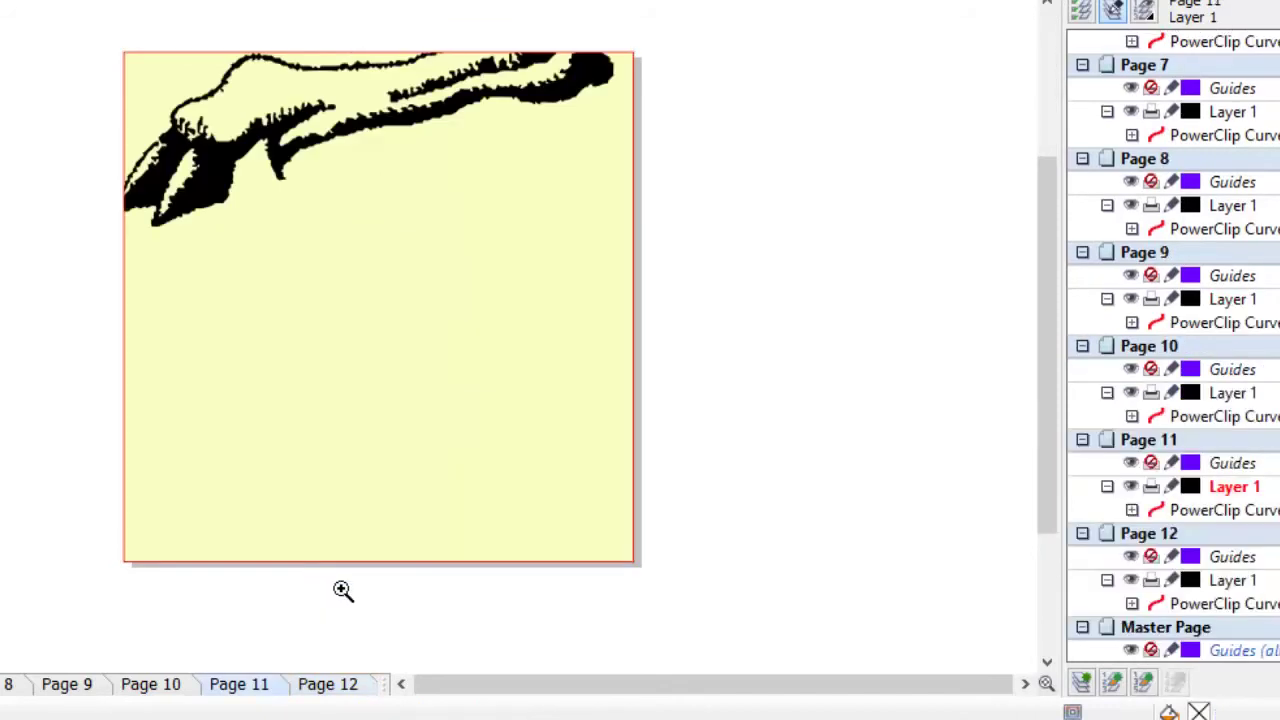
key("Page_Up")
key("Page_Up")
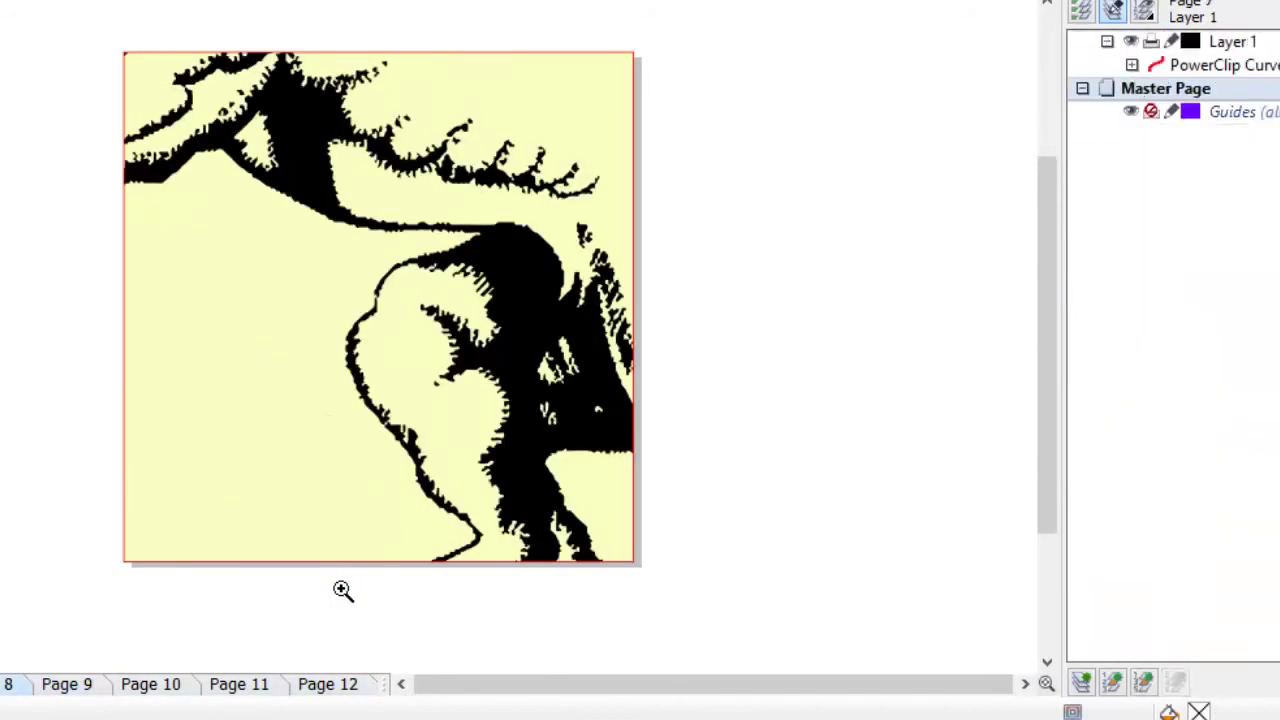
key("Page_Up")
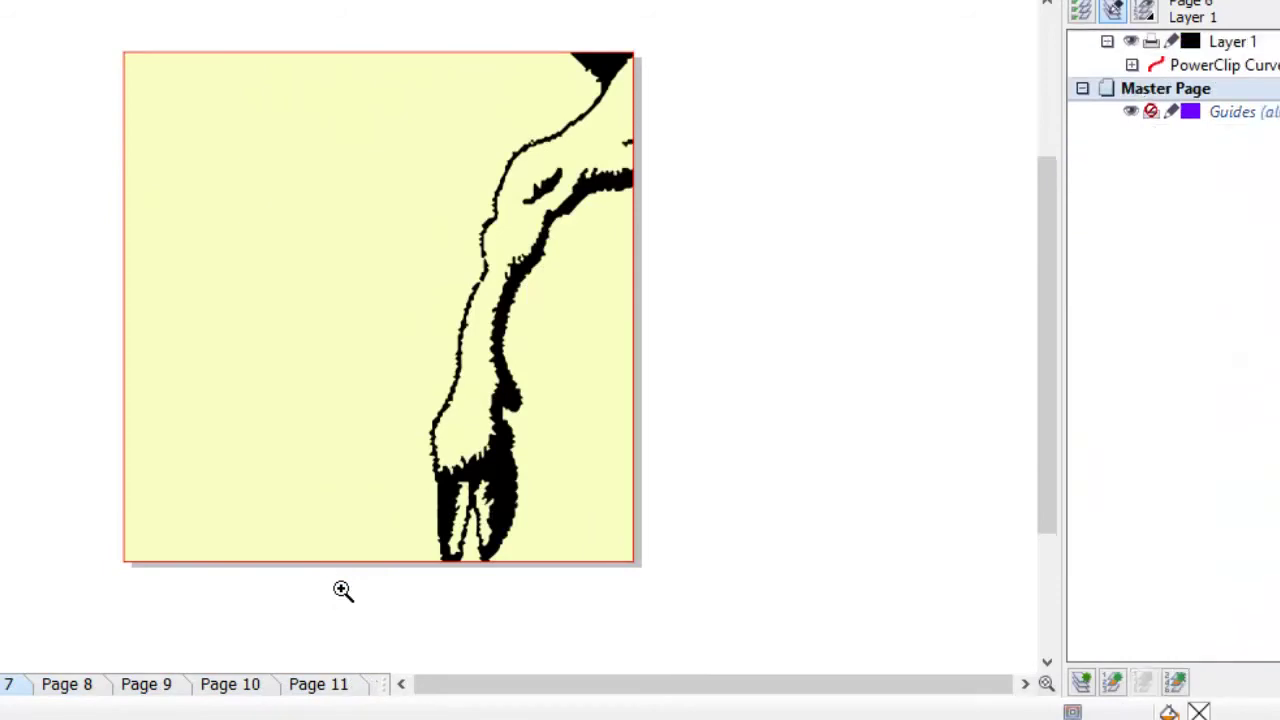
key("Page_Up")
key("Page_Up")
key("Page_Up")
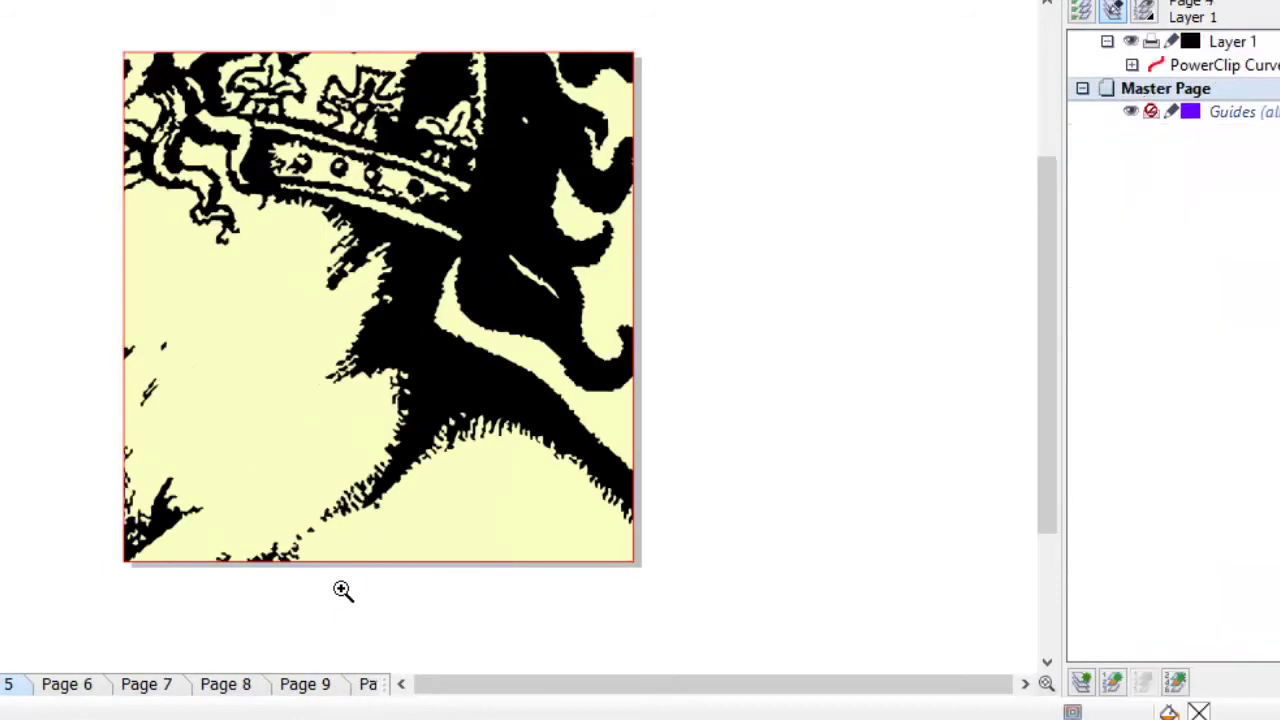
key("Page_Up")
key("Page_Up")
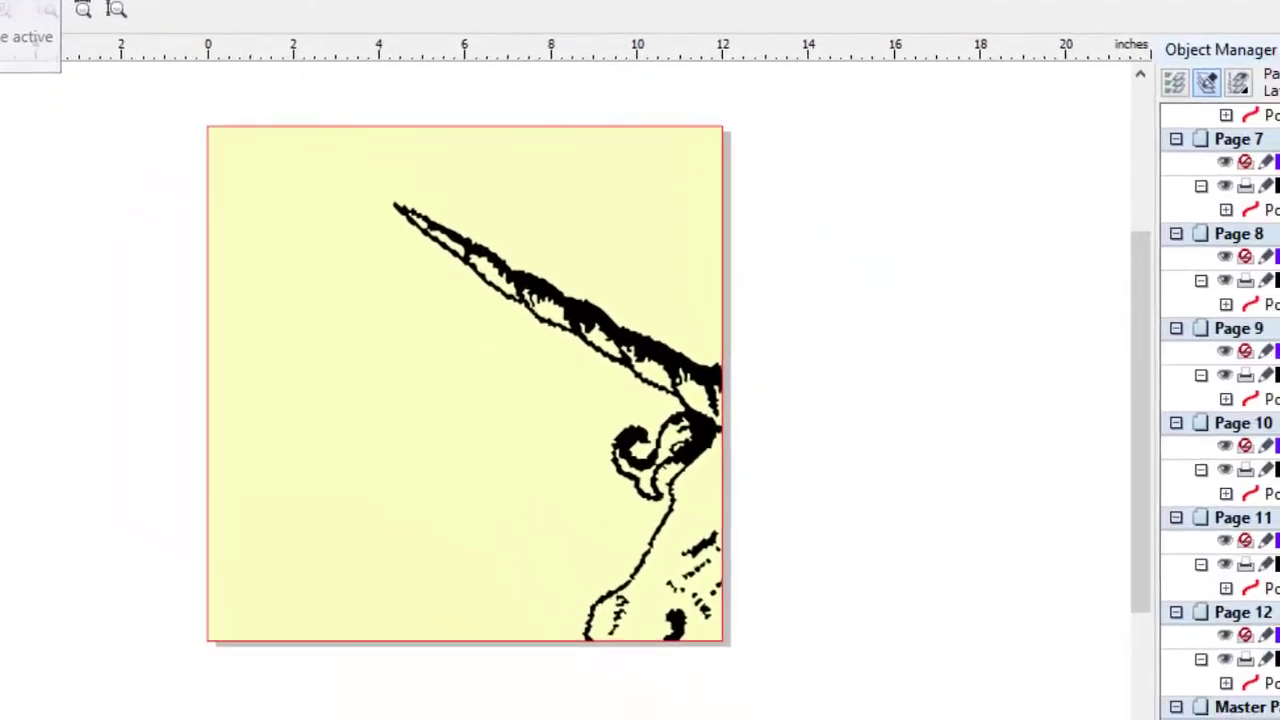
- In the Print dialog's Layout tab, pick the ~1x1 UL imposition layout
left_click(110, 111)
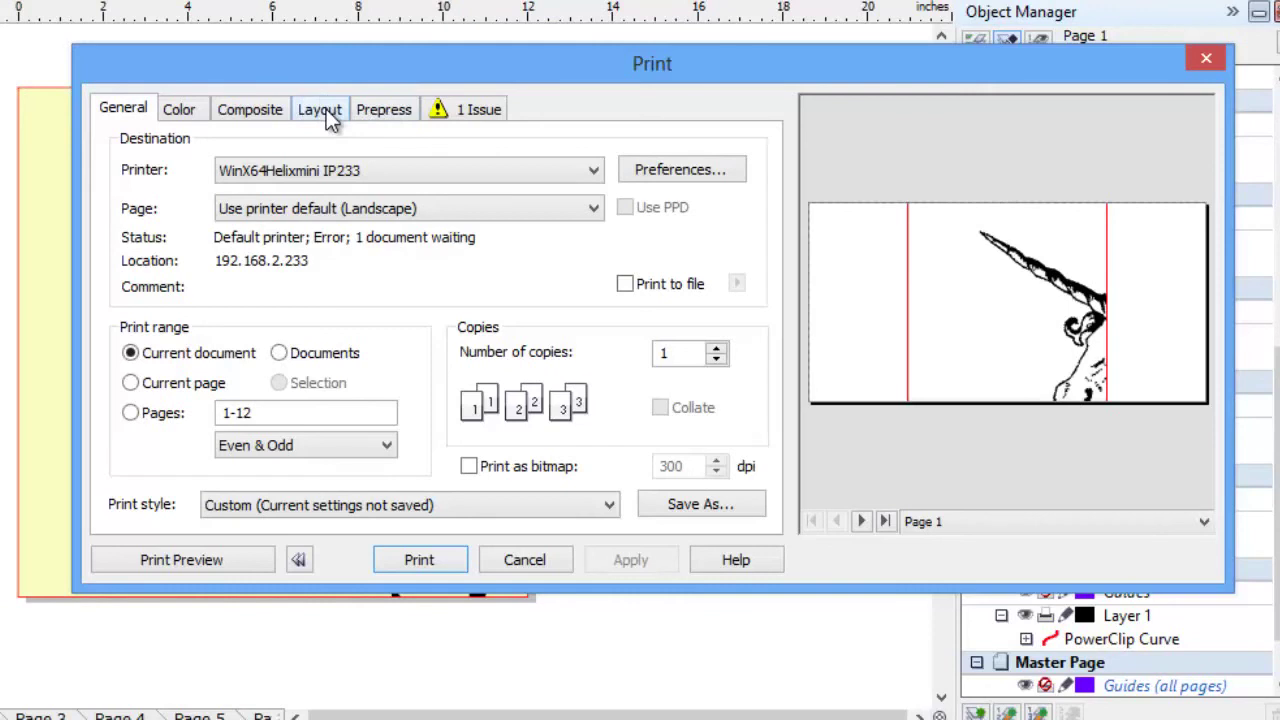
left_click(320, 110)
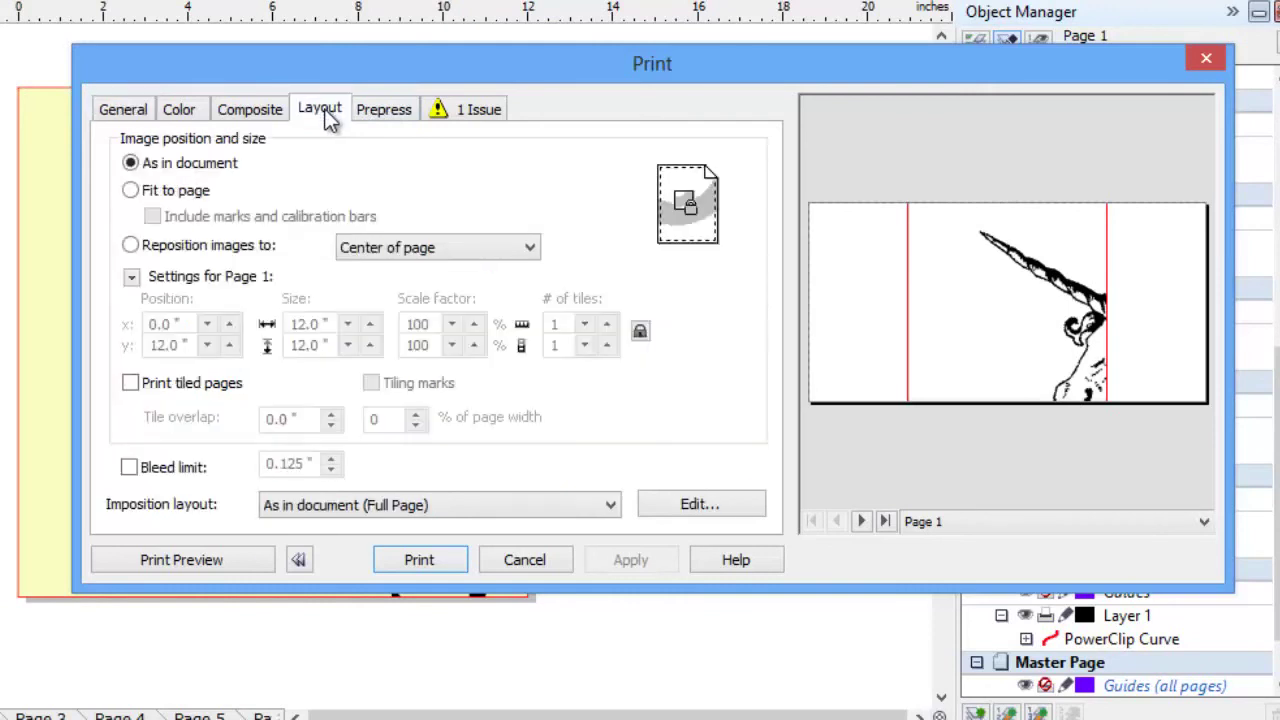
left_click(608, 504)
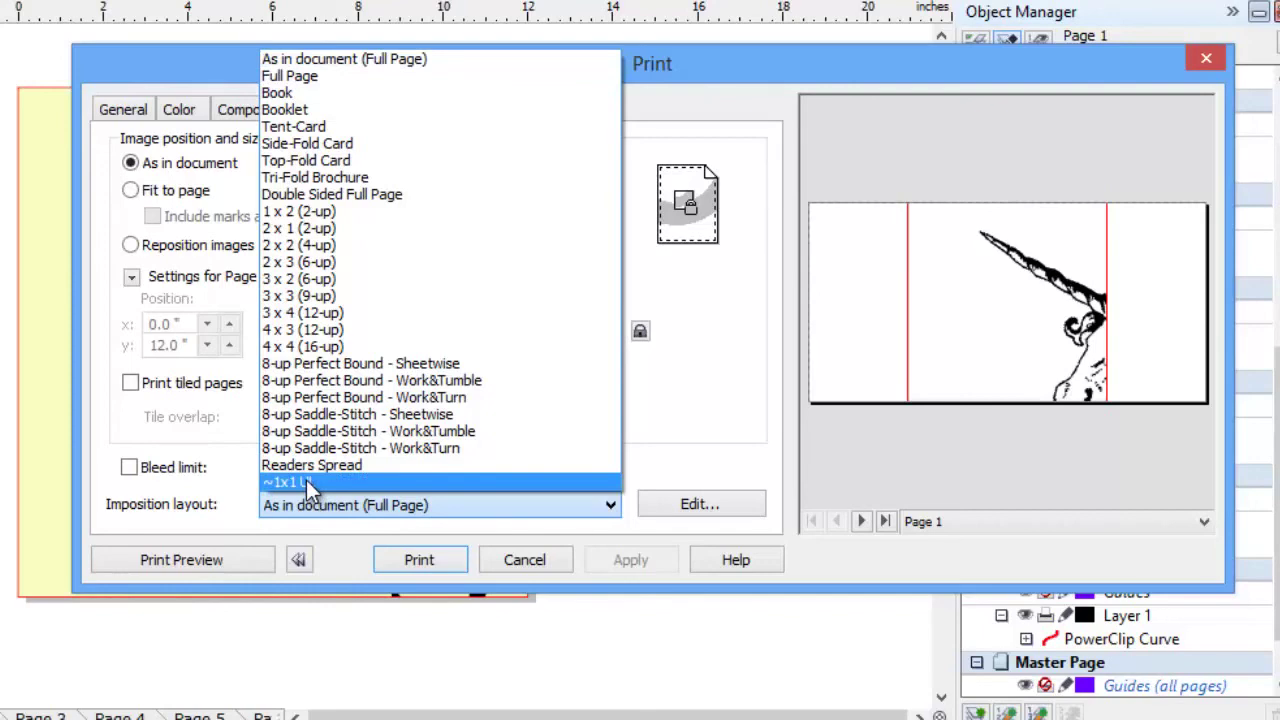
left_click(306, 482)
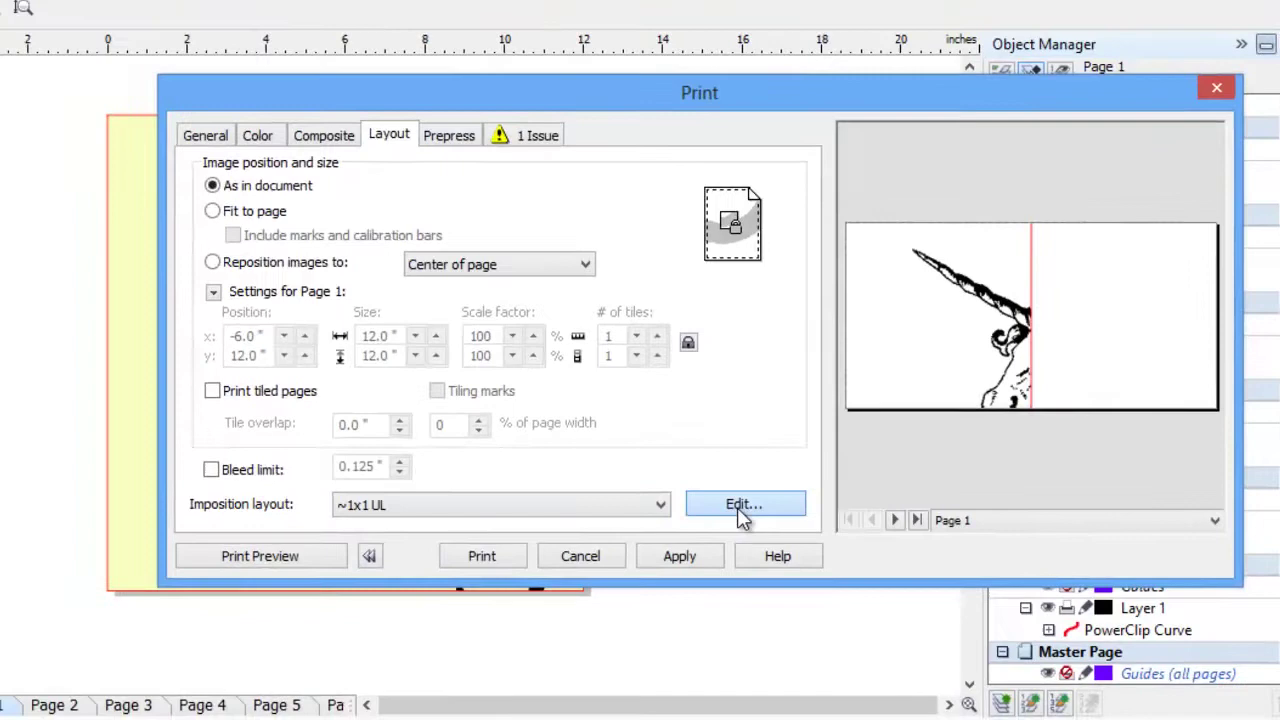
- Open the imposition in Print Preview with 2 pages across and the unicorn artwork shown
left_click(697, 505)
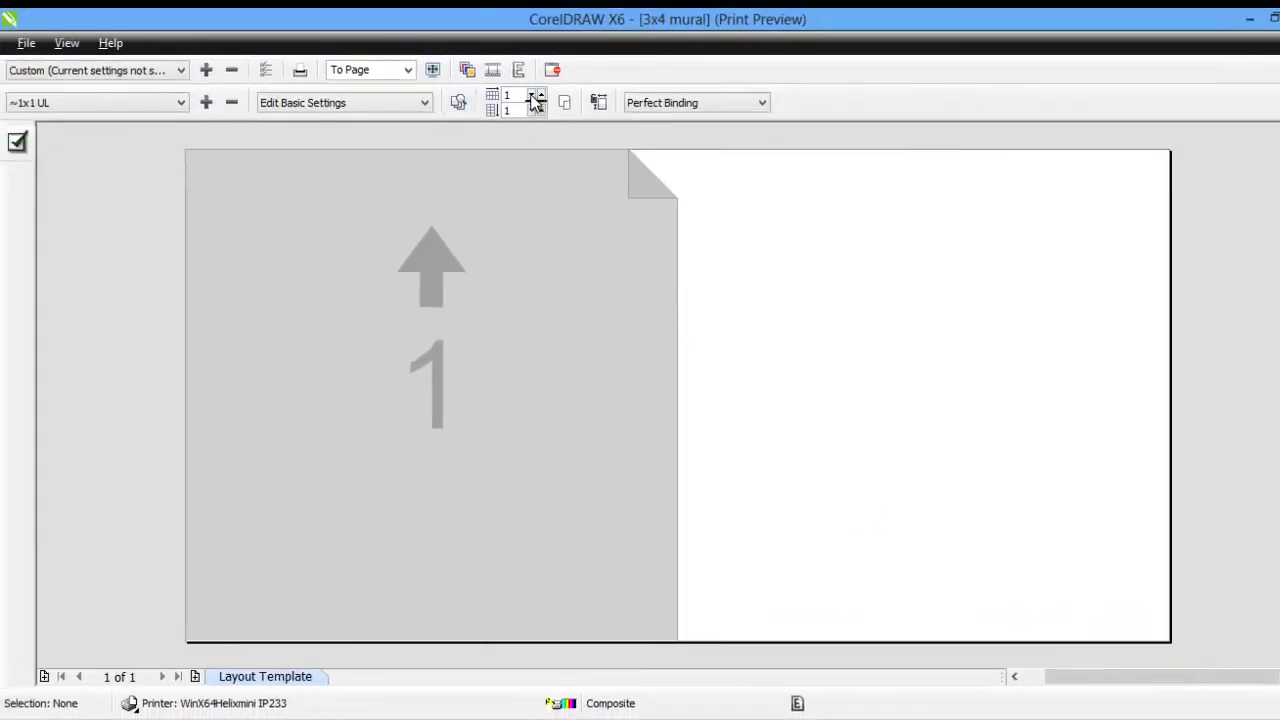
left_click(541, 94)
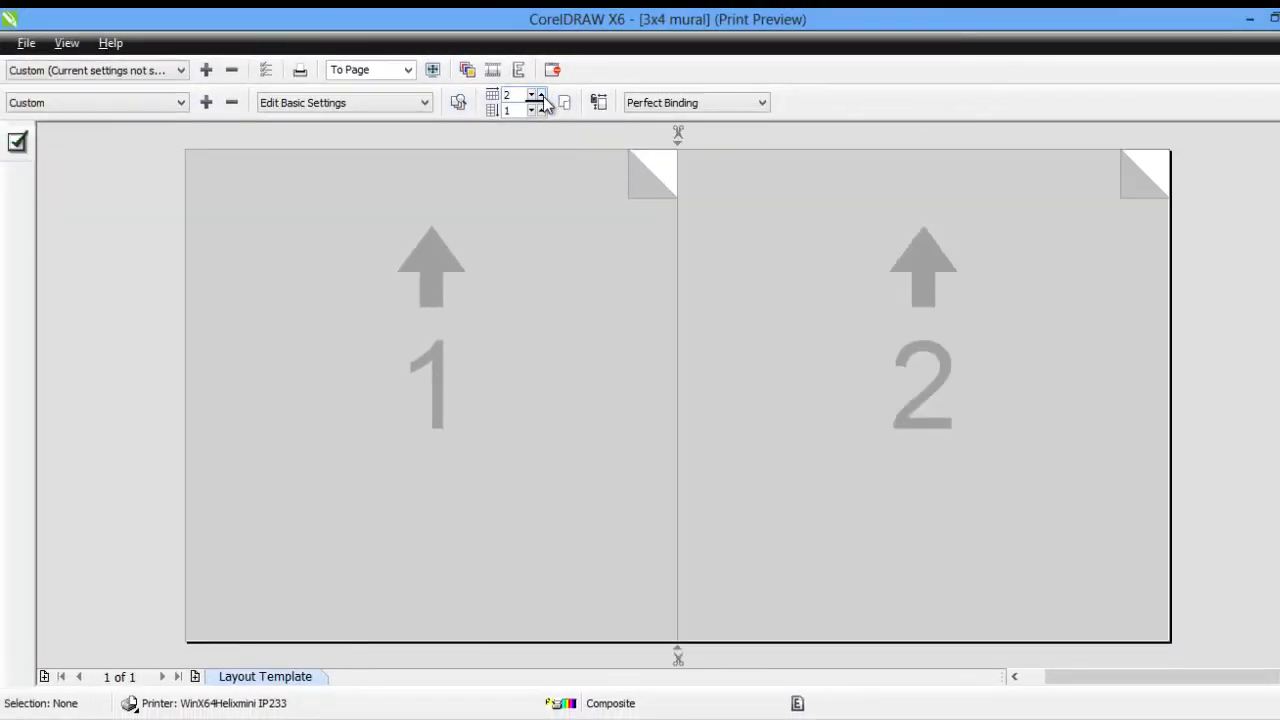
left_click(458, 104)
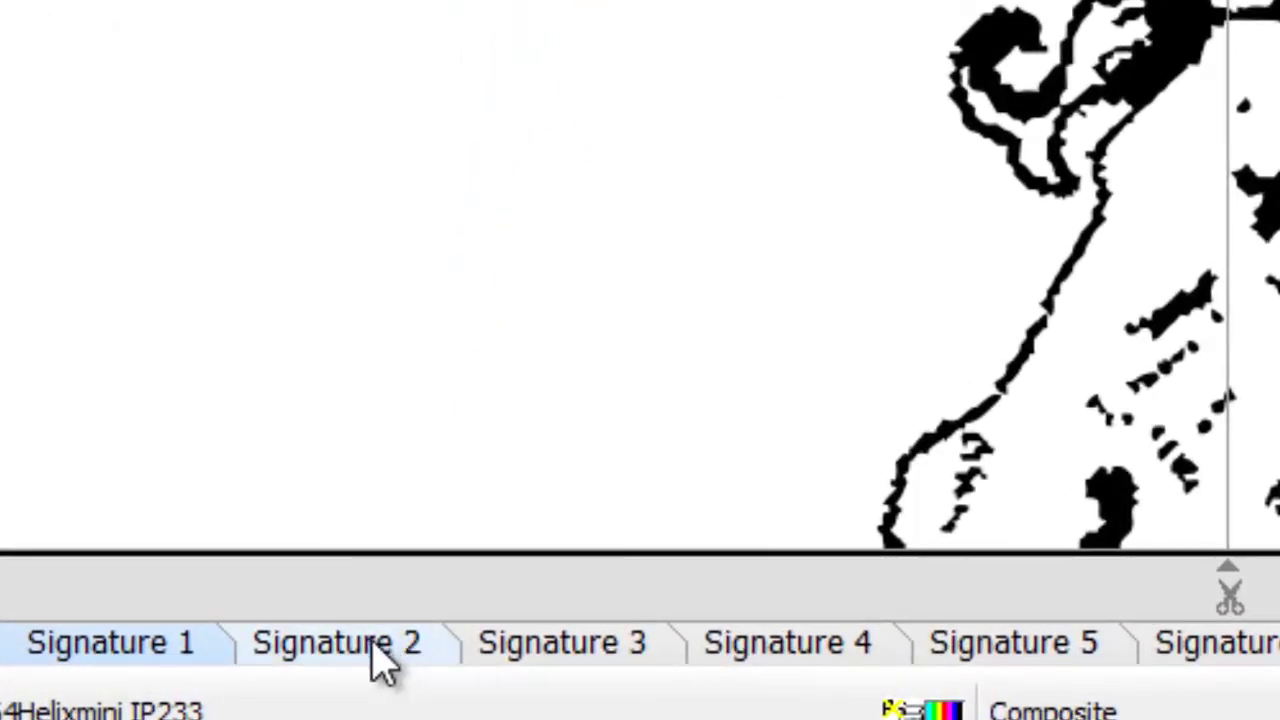
- Check signatures 2 through 6 in the preview
left_click(380, 657)
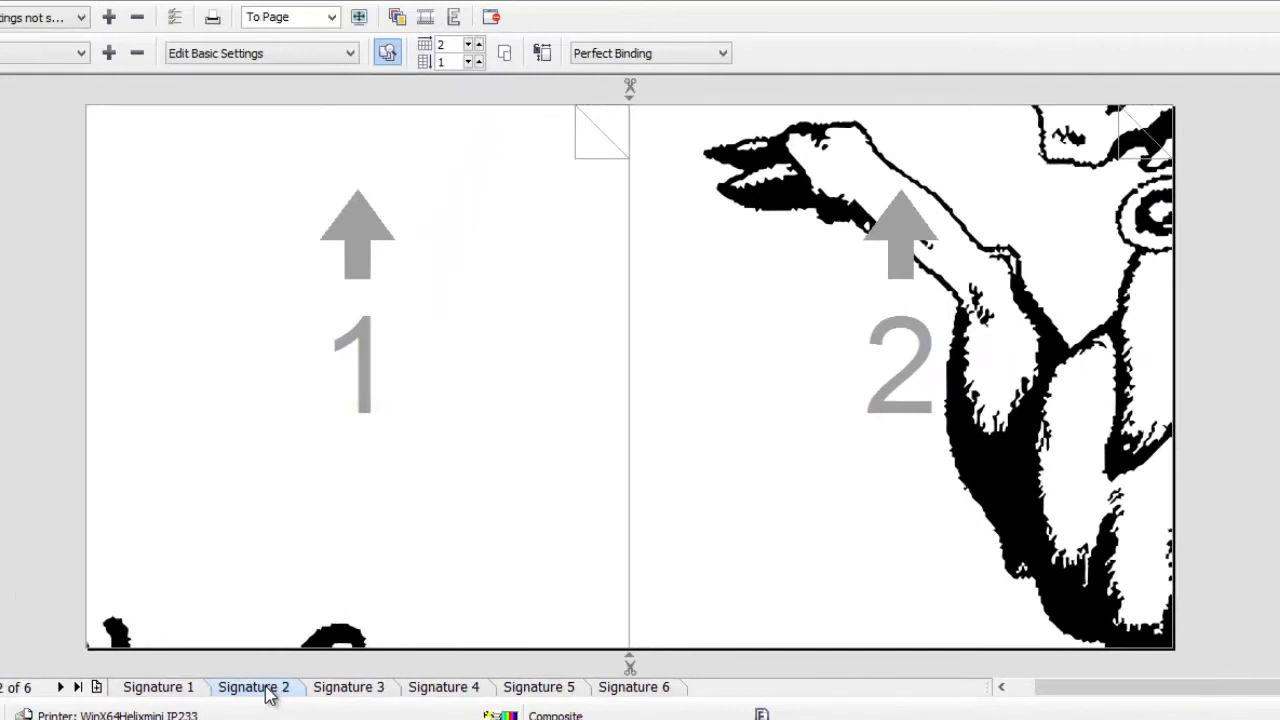
left_click(333, 693)
left_click(439, 694)
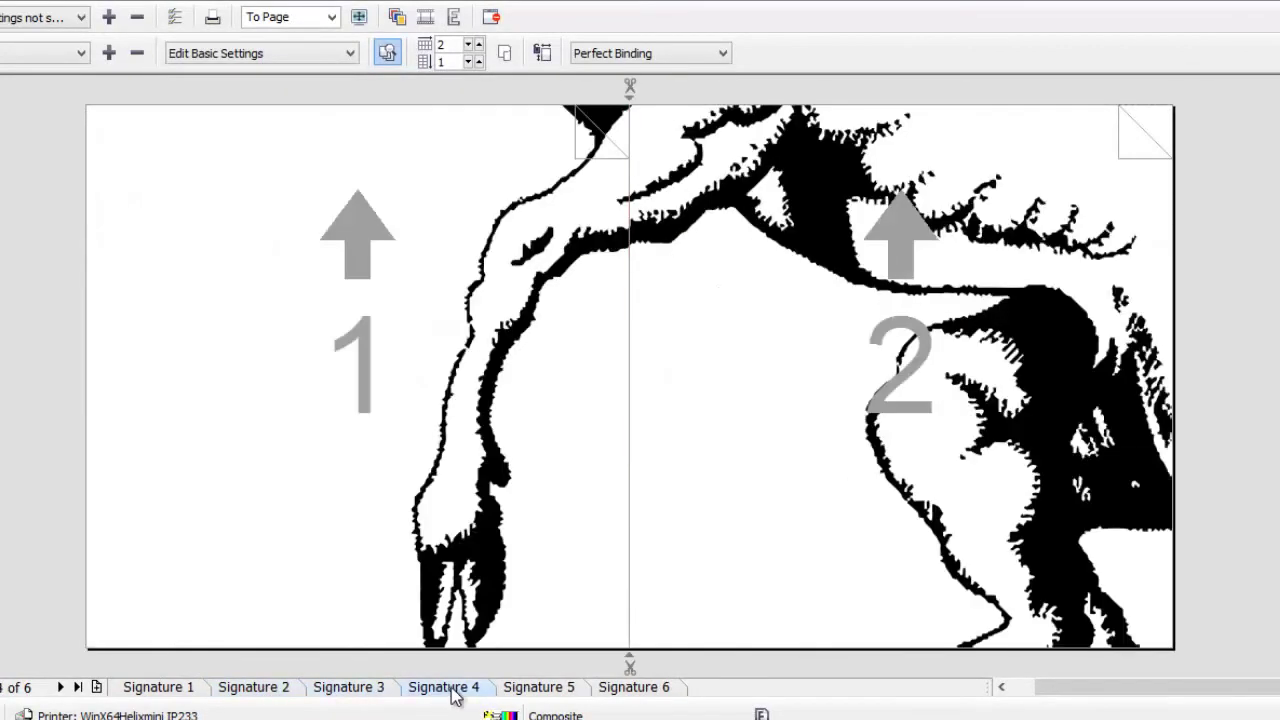
left_click(540, 692)
left_click(630, 692)
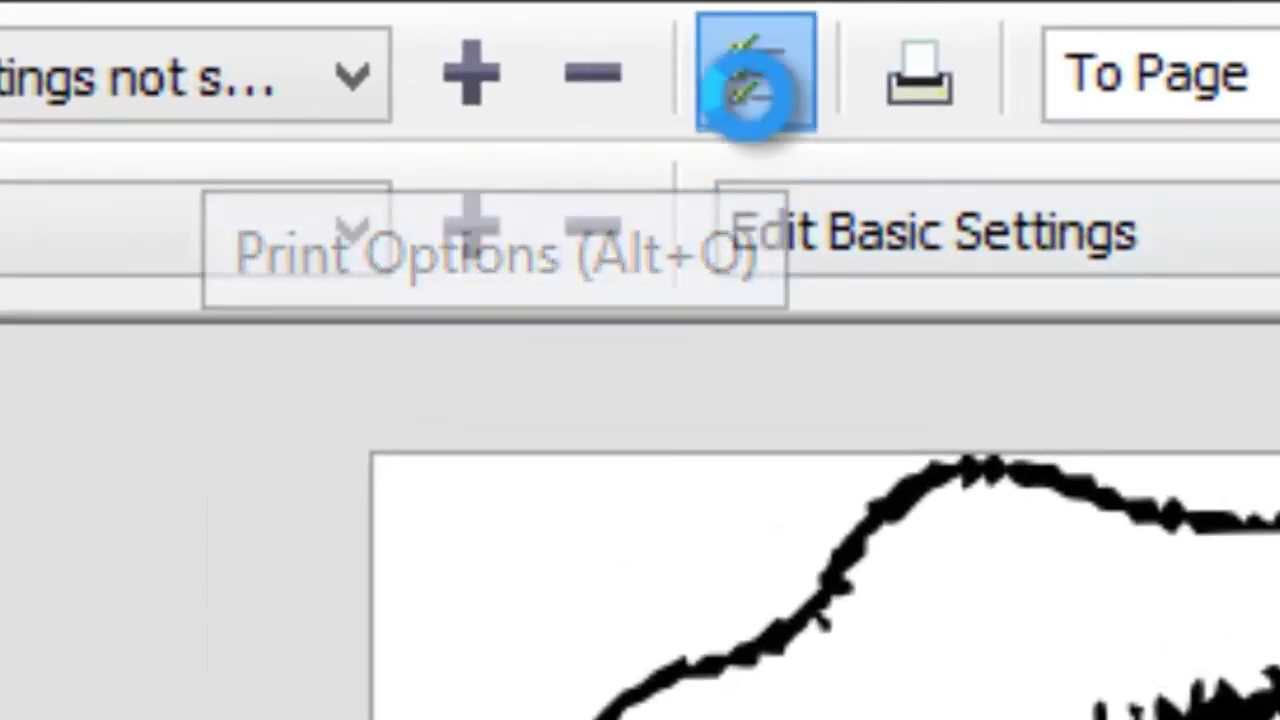
- In Print Options preferences, set the engraver piece size to 36 horizontal by 48 vertical inches
left_click(756, 105)
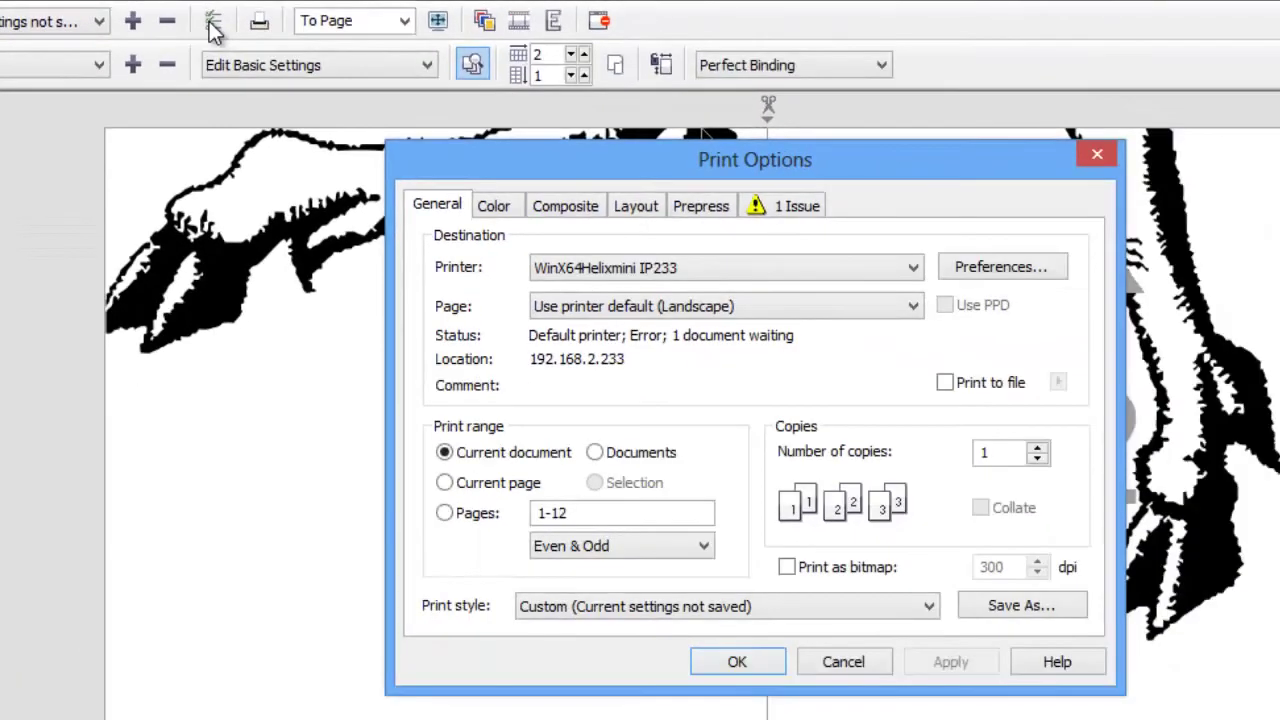
left_click(1036, 270)
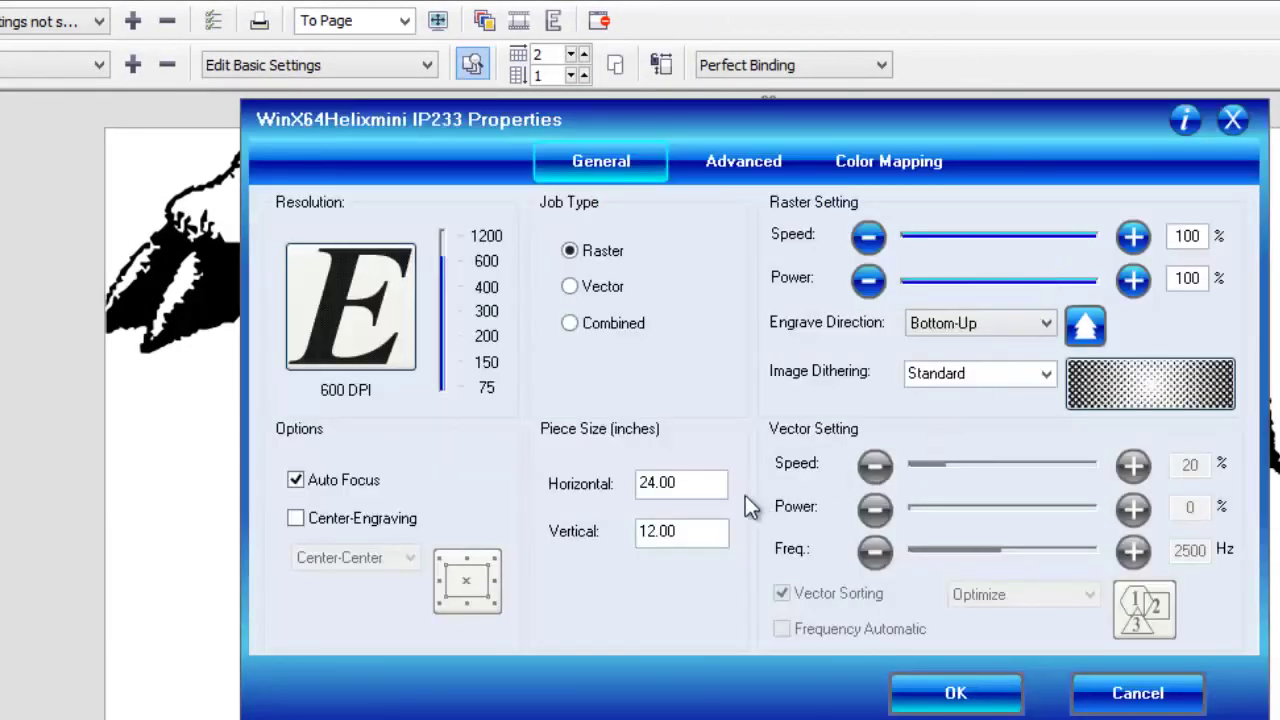
left_click_drag(713, 483, 450, 488)
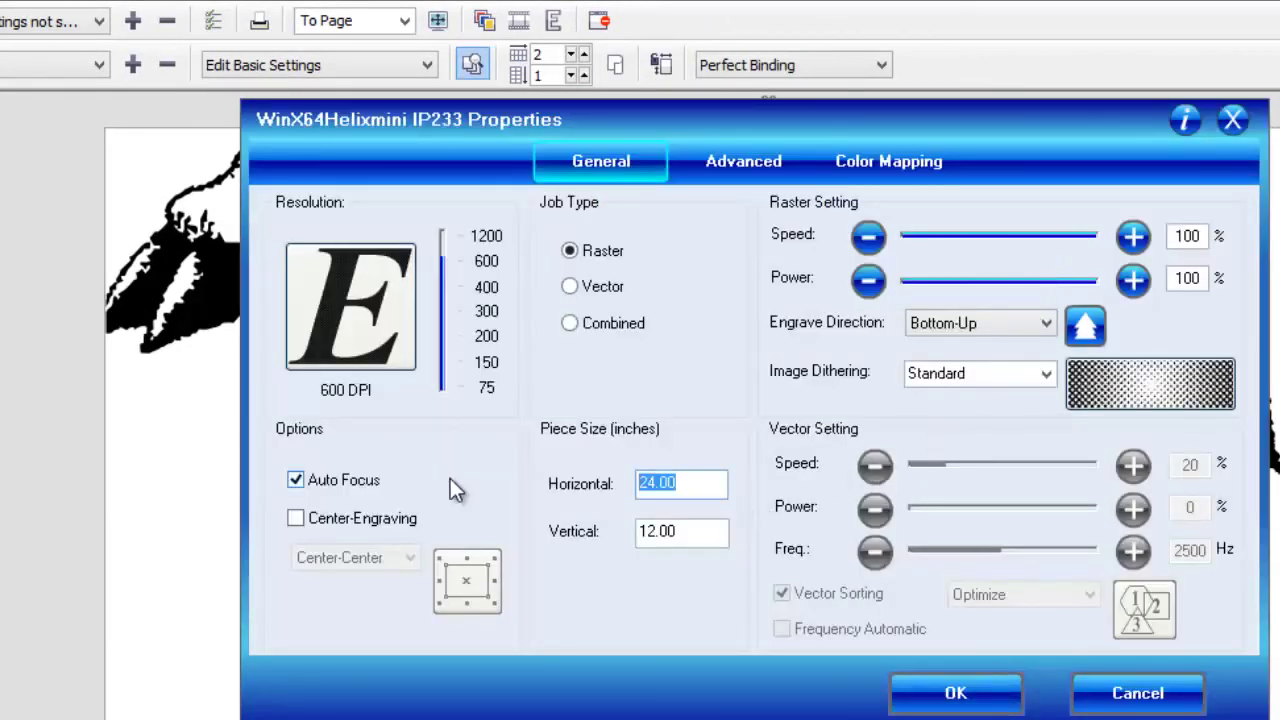
type("36")
key("Tab")
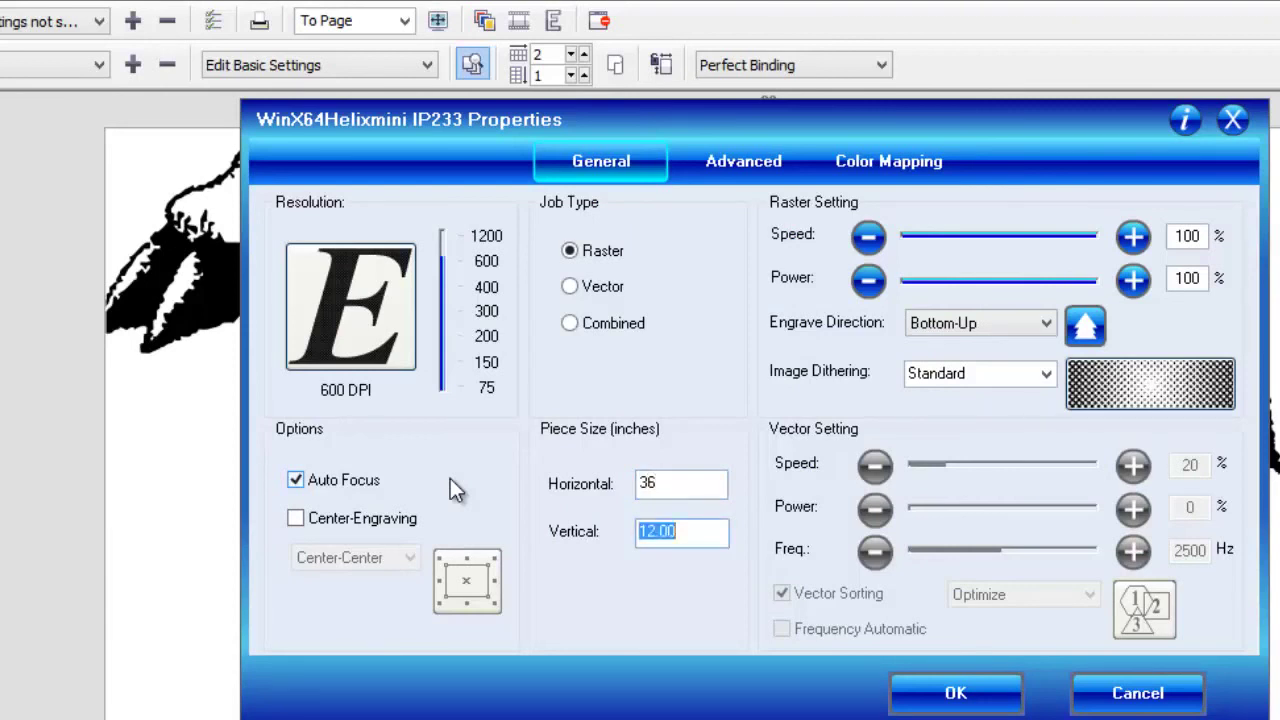
type("48")
left_click(903, 708)
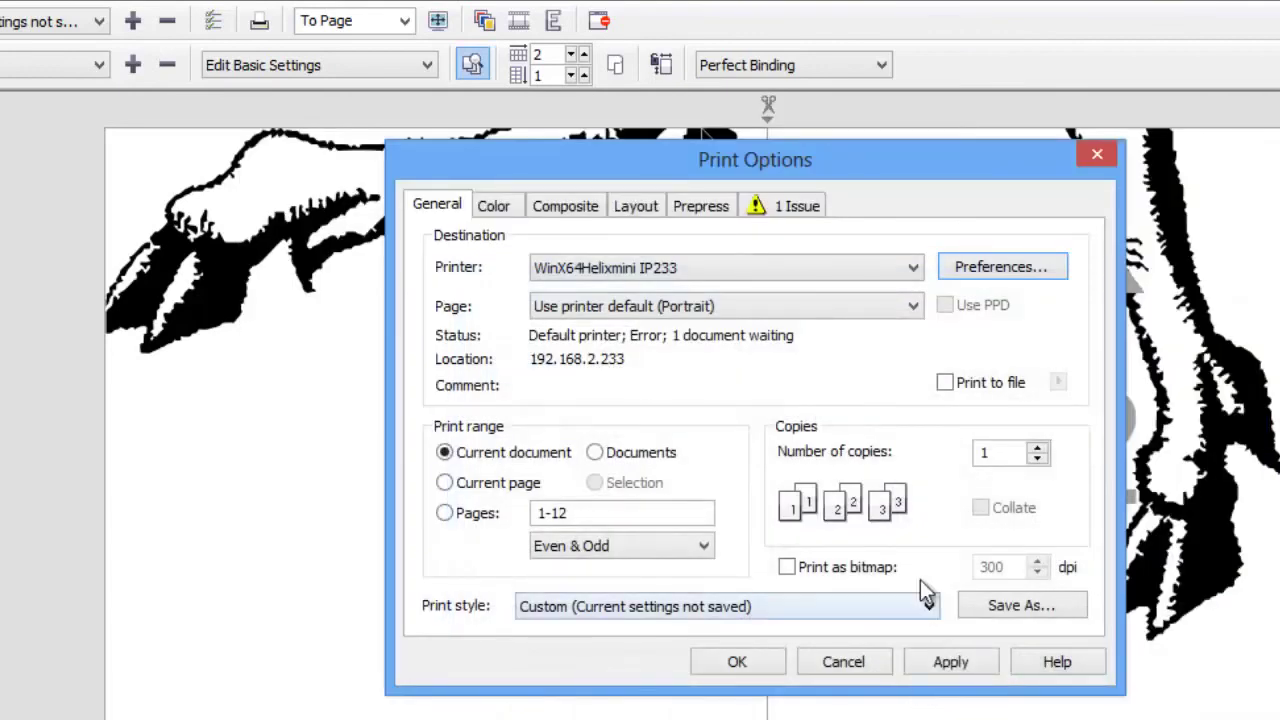
left_click(757, 661)
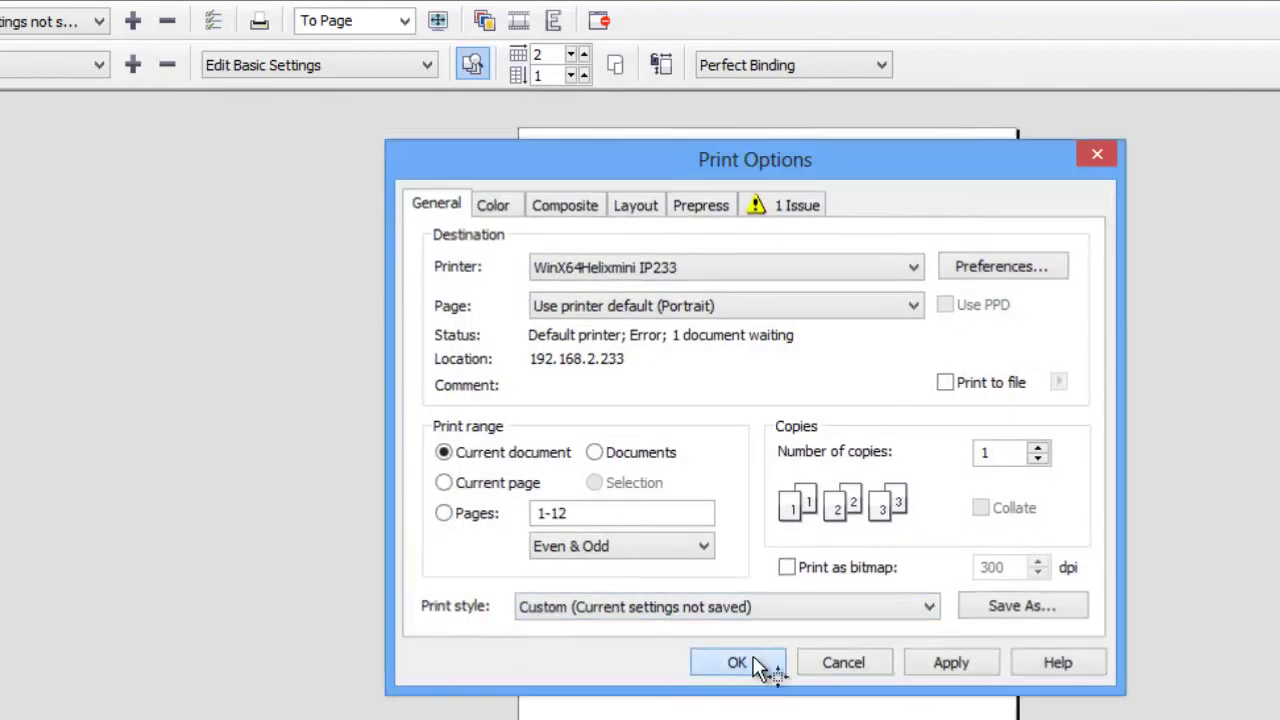
- Set the preview to 3 pages across and 4 pages down
left_click(585, 55)
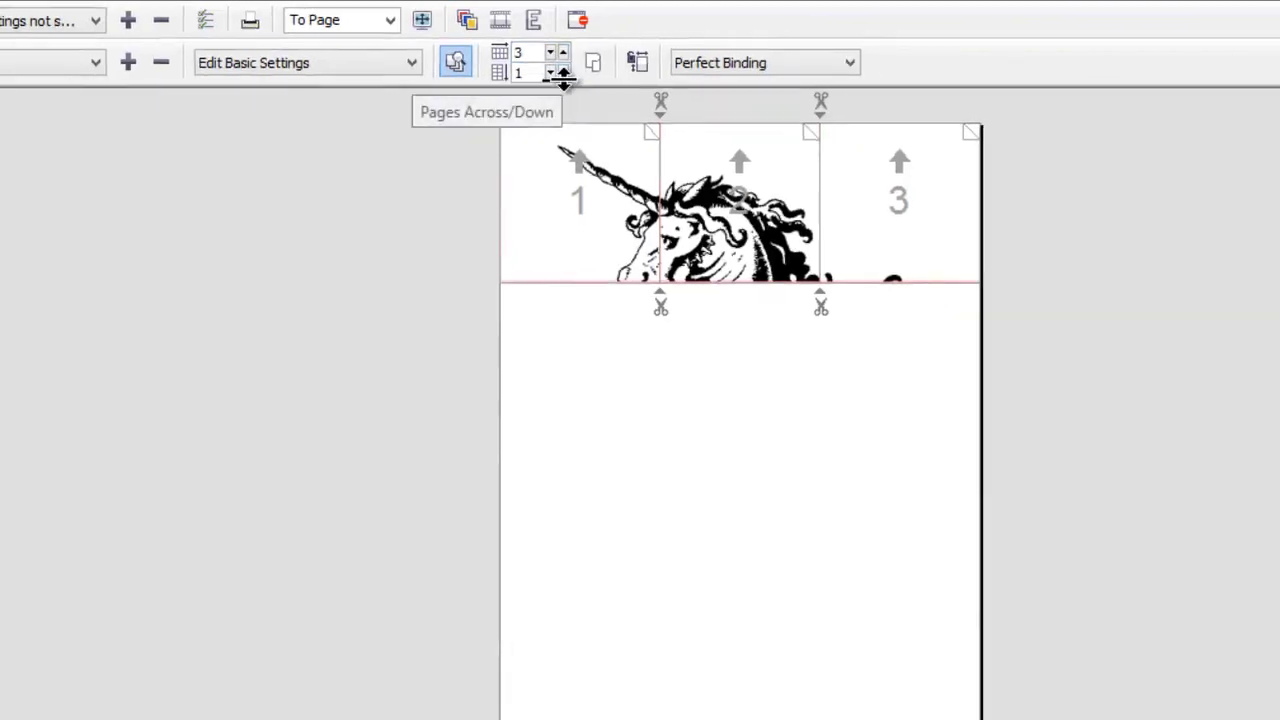
left_click(563, 73)
left_click(563, 73)
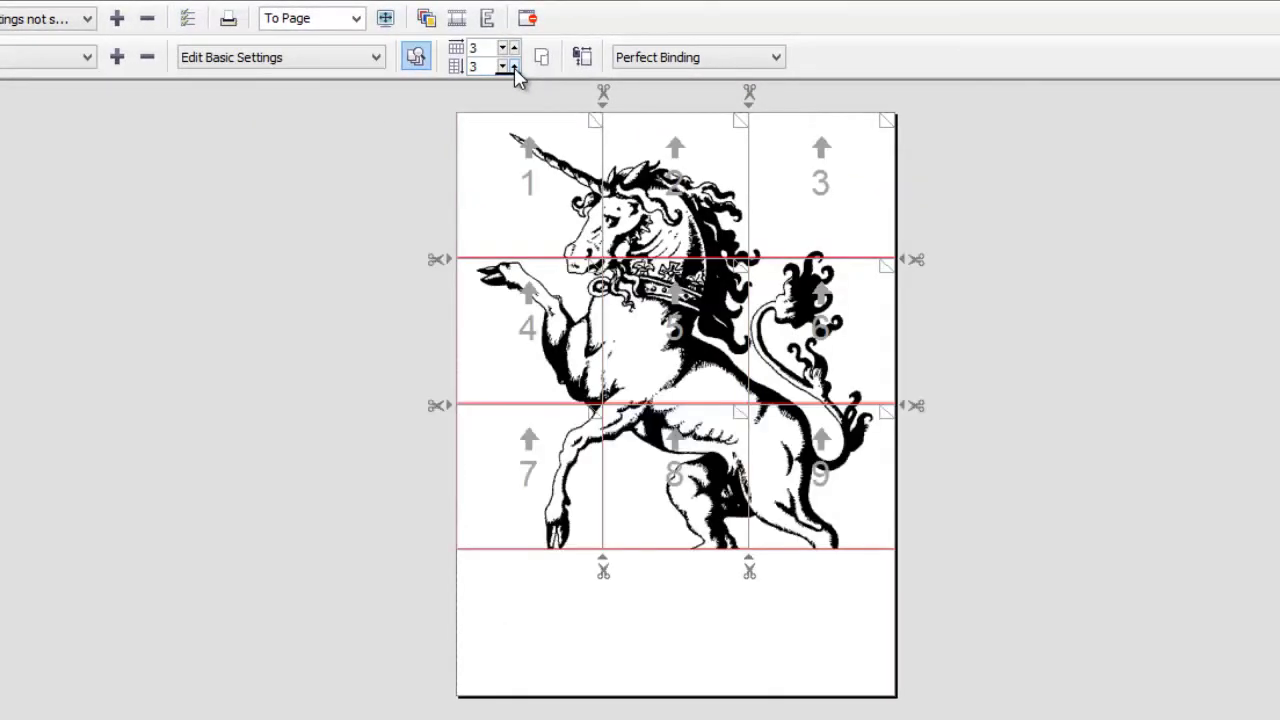
left_click(514, 66)
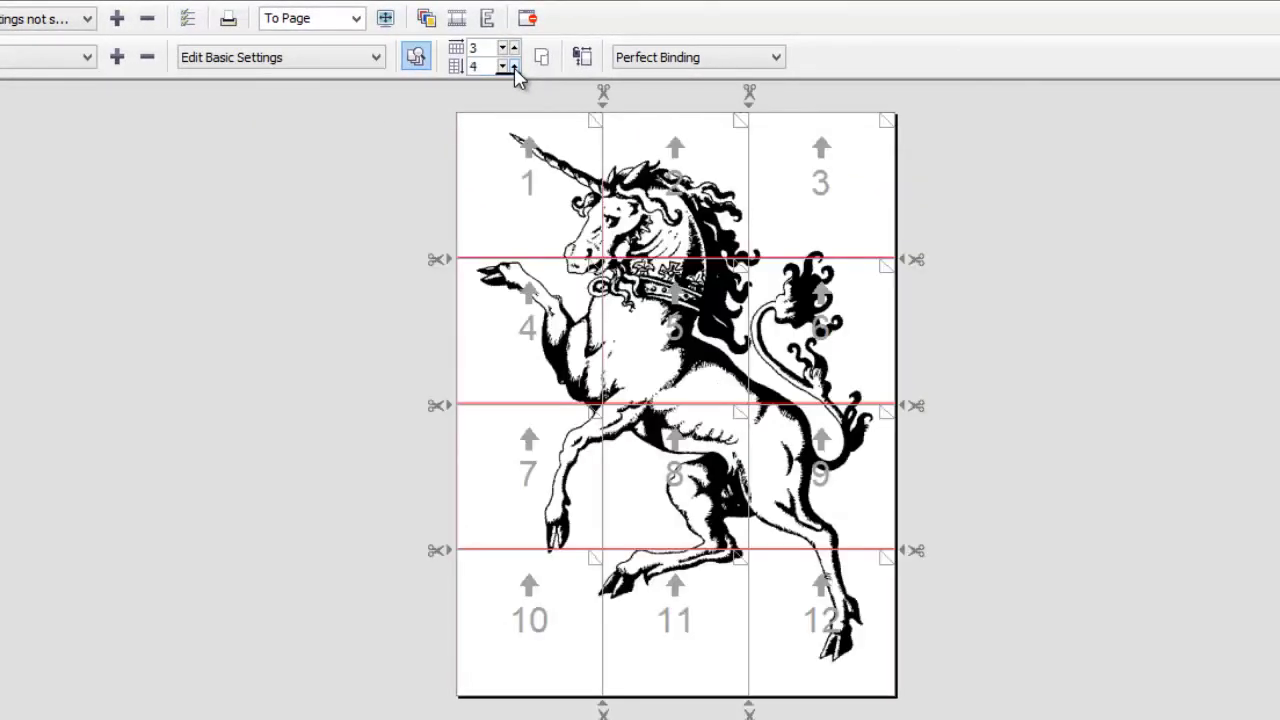